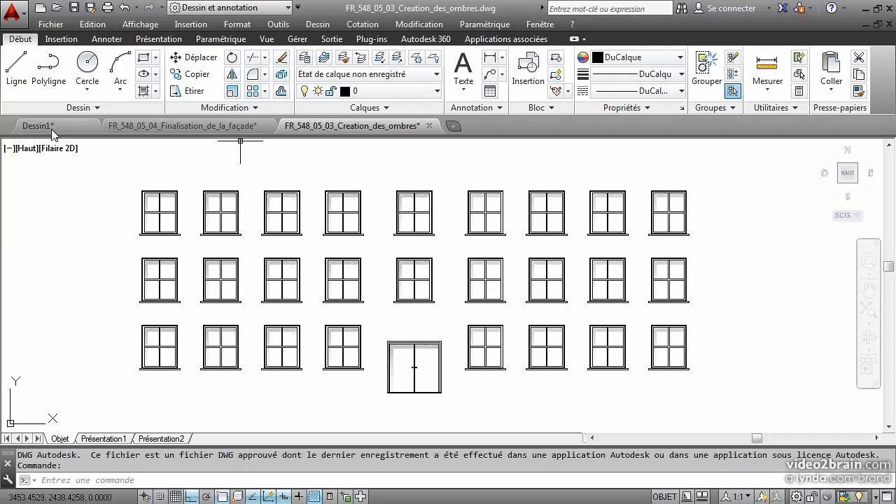
Draw a vertical construction line downward from the lower-right corner of the rightmost ground-floor window's sill.
click(18, 67)
scroll(744, 350, up, 5)
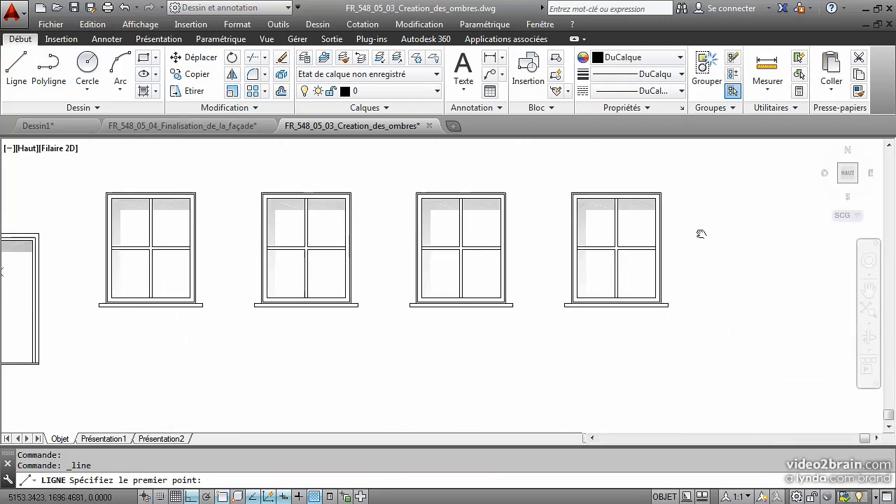
scroll(660, 300, up, 4)
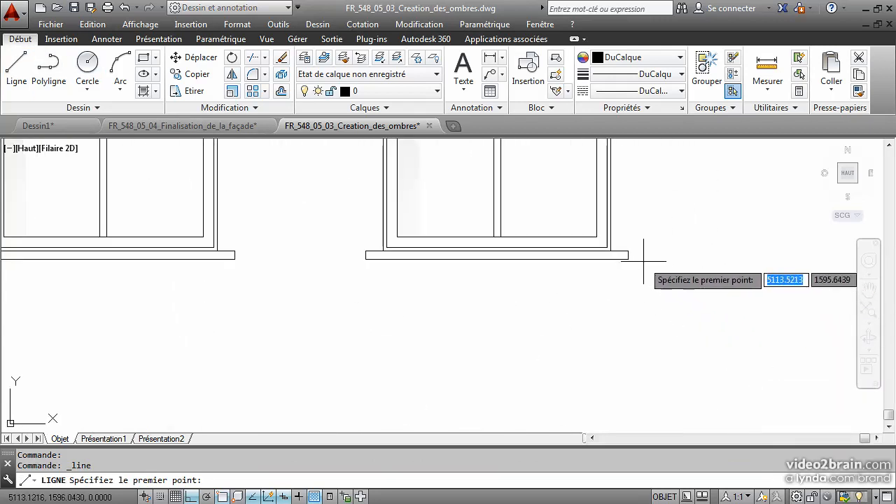
click(627, 259)
scroll(635, 405, down, 3)
scroll(631, 360, up, 1)
click(629, 392)
key(Return)
Draw a vertical construction line downward from the lower-left corner of the leftmost ground-floor window's sill.
scroll(328, 358, down, 2)
scroll(329, 358, down, 2)
mouse_move(369, 350)
middle_down()
mouse_move(612, 324)
mouse_move(771, 324)
mouse_move(669, 331)
middle_up()
click(16, 66)
scroll(539, 314, up, 4)
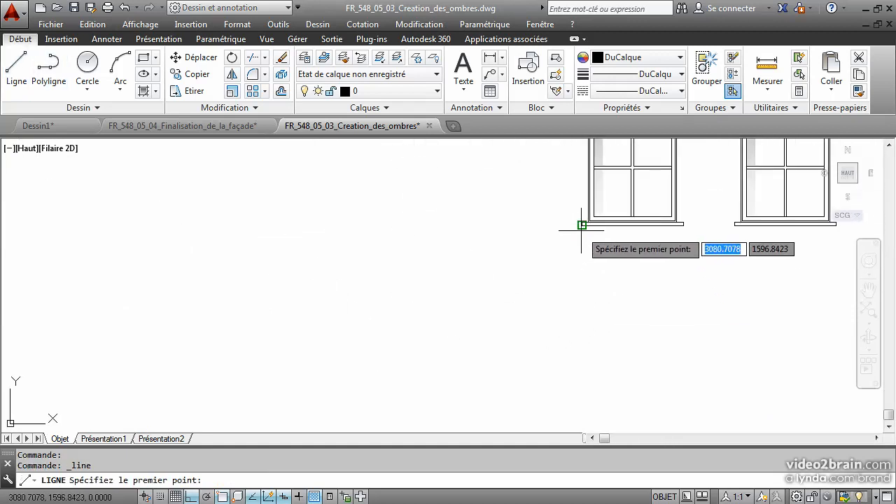
scroll(582, 225, up, 3)
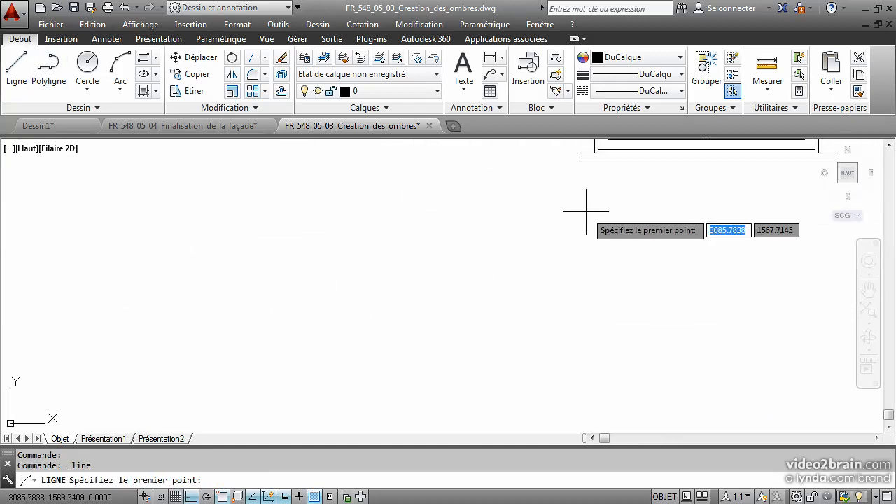
click(578, 161)
click(578, 377)
key(Return)
Draw a 60-unit horizontal line leftward from the lower-left corner of the leftmost ground-floor window's sill.
middle_drag(437, 269, 374, 326)
click(16, 67)
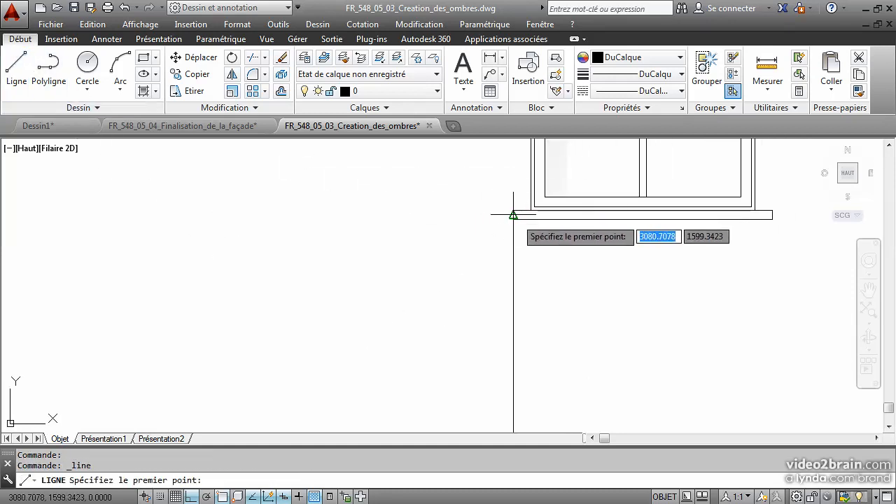
click(513, 219)
text(6)
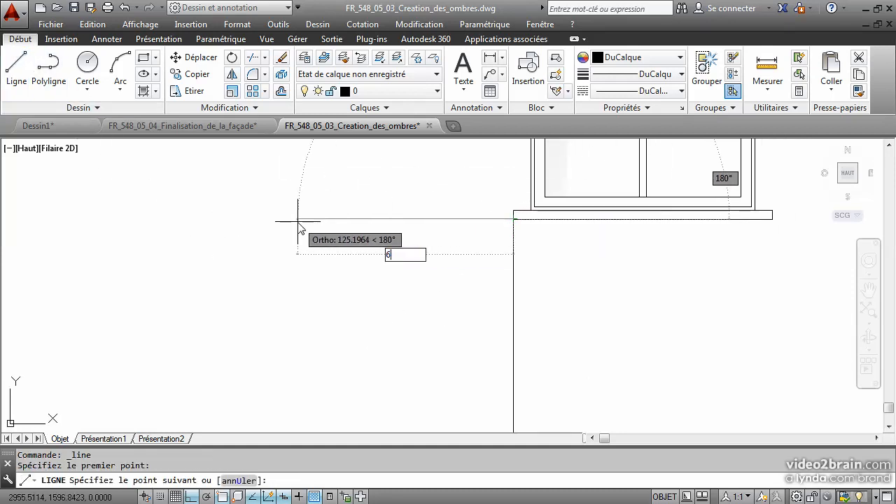
text(0)
key(Return)
Draw a 60-unit horizontal line rightward from the lower-right corner of the rightmost ground-floor window's sill.
middle_drag(585, 296, 479, 323)
scroll(480, 323, down, 2)
middle_drag(658, 330, 255, 358)
mouse_move(709, 336)
middle_down()
mouse_move(558, 345)
mouse_move(243, 342)
middle_up()
middle_drag(659, 330, 301, 353)
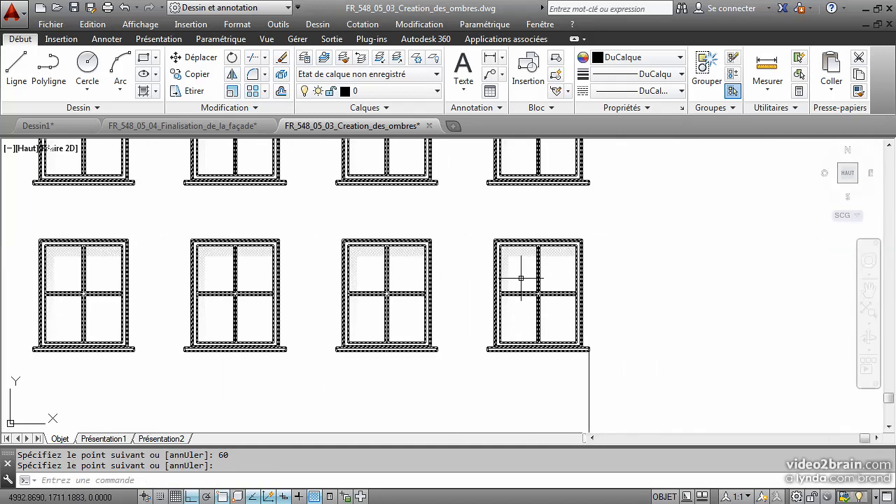
click(16, 67)
scroll(682, 303, up, 4)
middle_drag(516, 371, 539, 292)
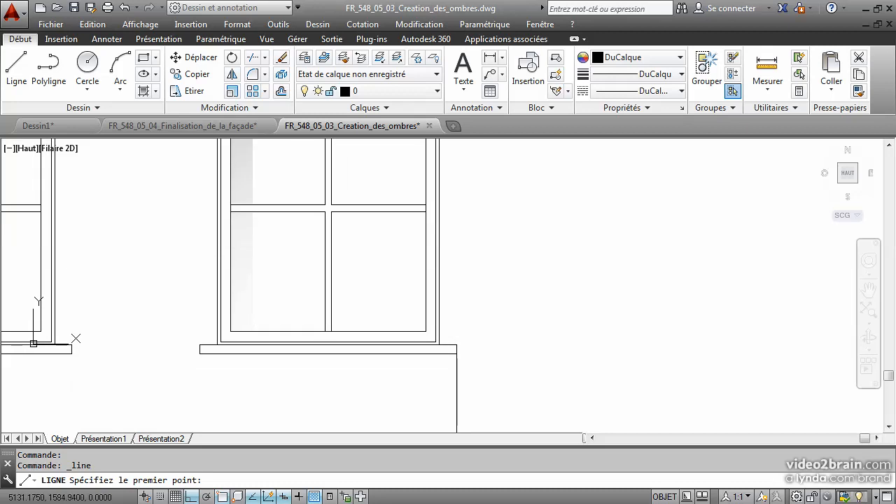
click(457, 353)
text(60)
key(Return)
key(Return)
Explode the entrance door's outer outline into separate lines.
scroll(434, 350, down, 4)
middle_drag(336, 375, 751, 235)
scroll(340, 281, up, 4)
middle_drag(315, 288, 591, 384)
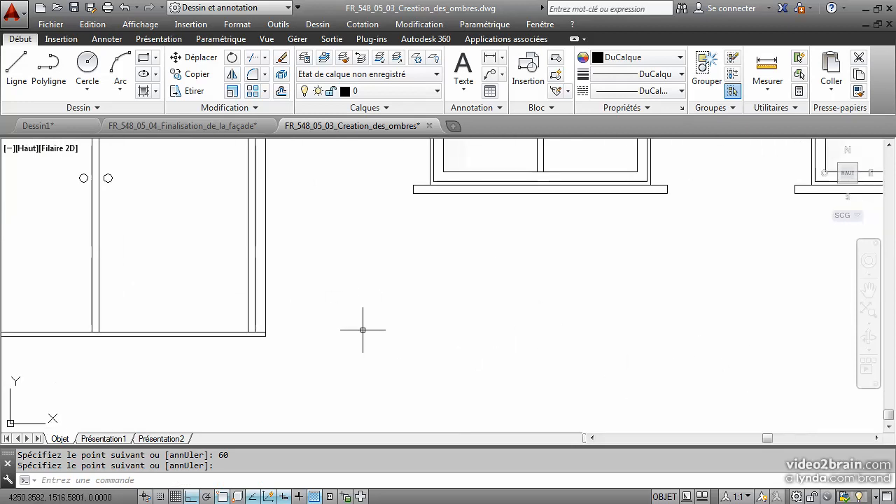
middle_drag(294, 322, 559, 345)
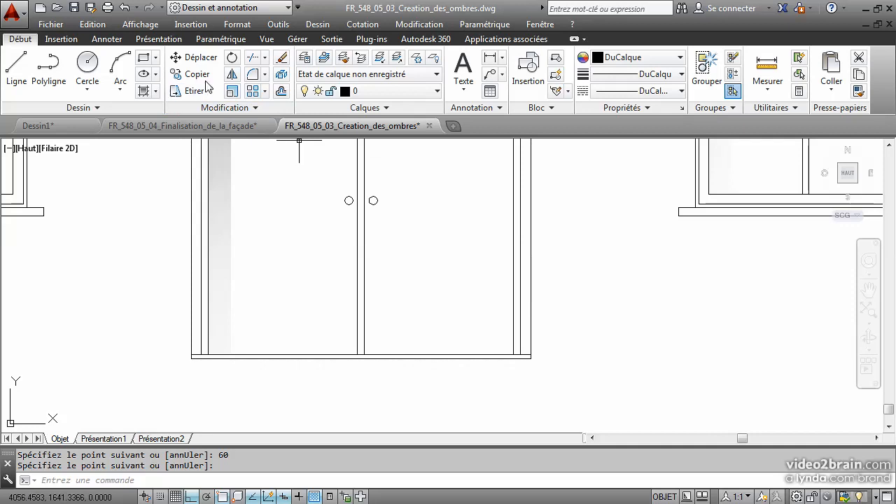
click(281, 76)
scroll(606, 335, up, 2)
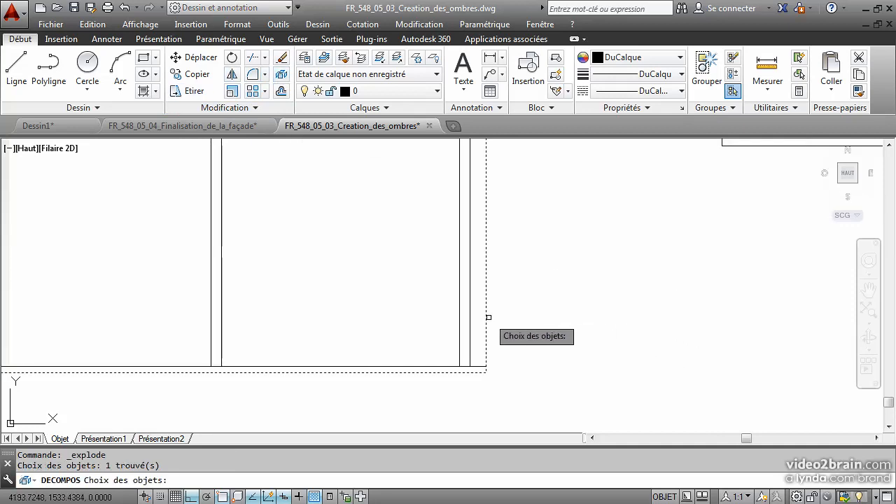
key(Return)
scroll(489, 317, down, 5)
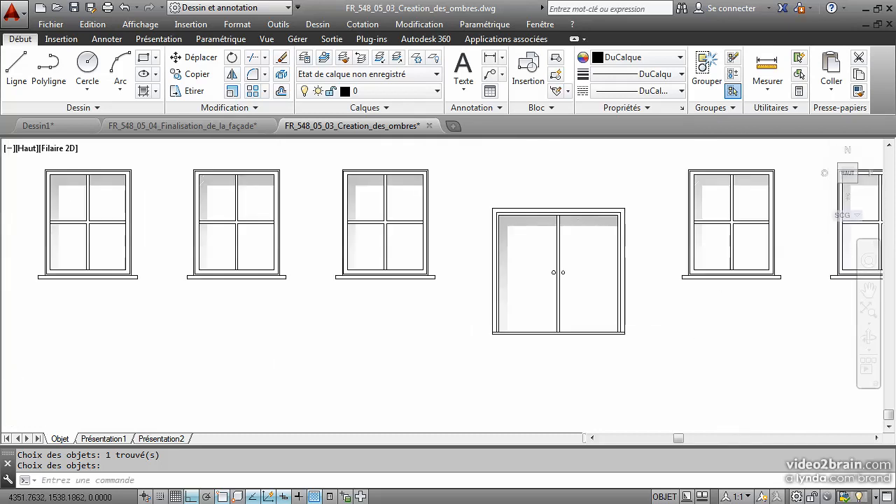
middle_drag(599, 323, 469, 326)
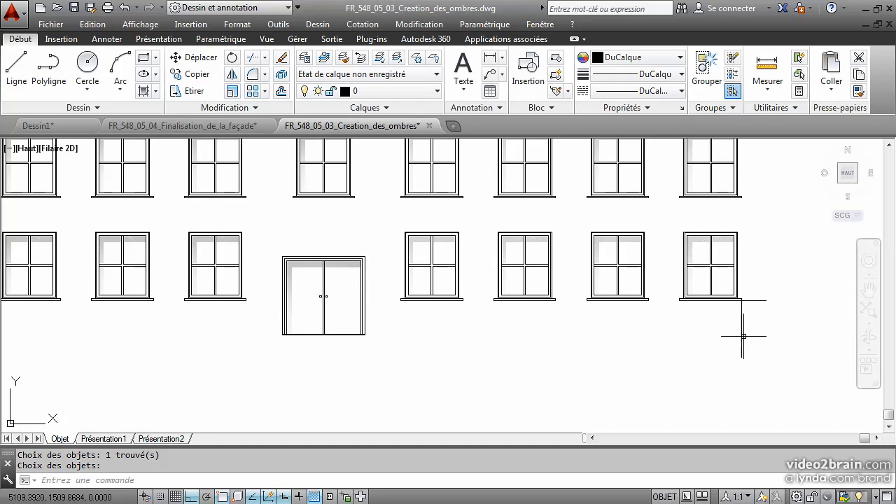
click(265, 58)
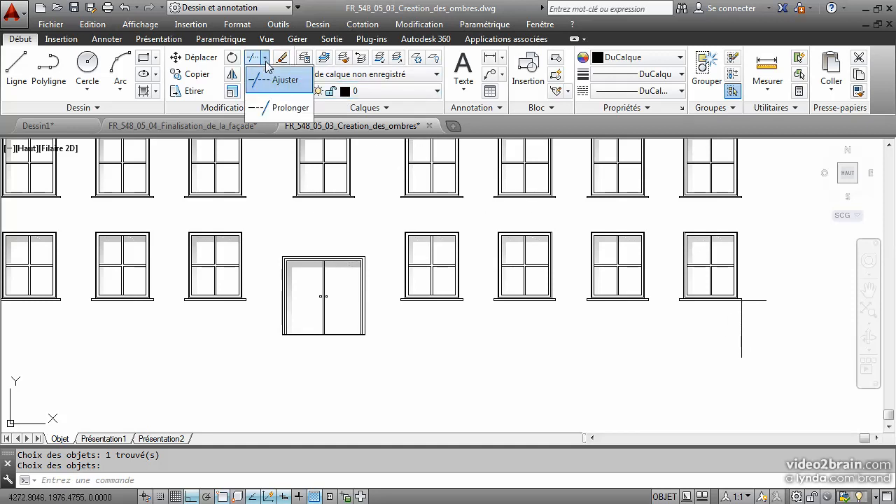
click(266, 113)
click(741, 340)
scroll(525, 392, up, 5)
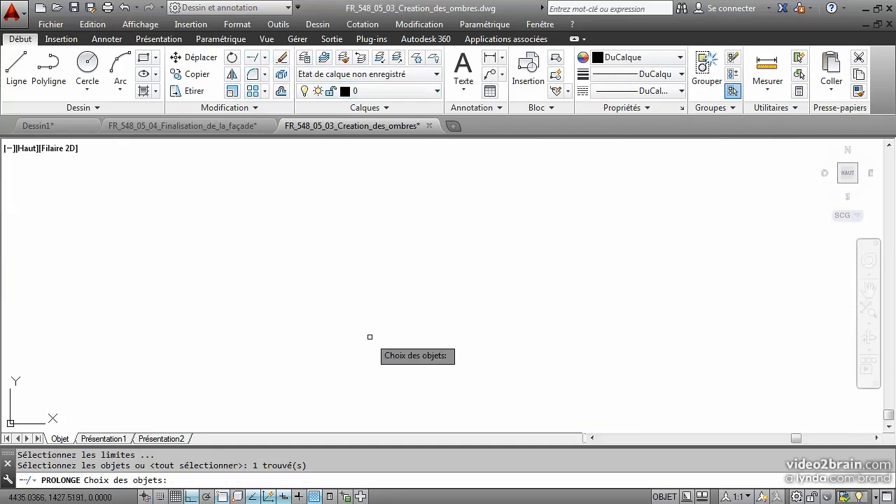
scroll(549, 346, down, 2)
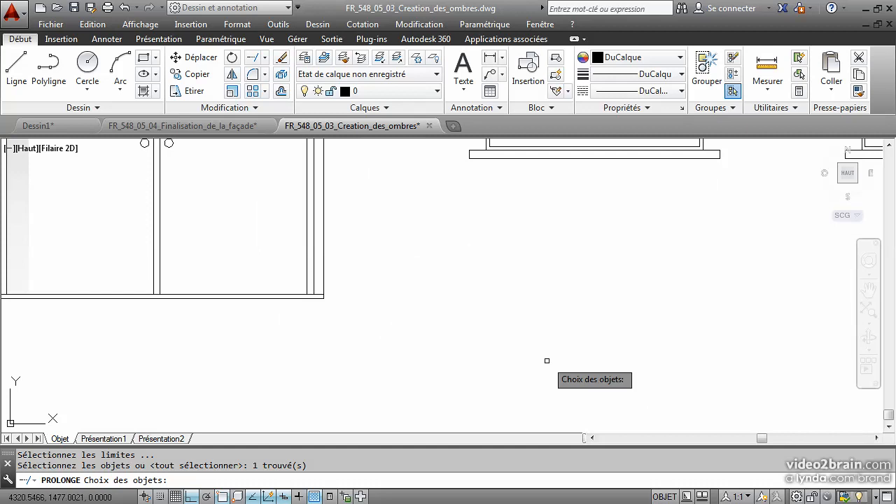
click(310, 299)
click(318, 297)
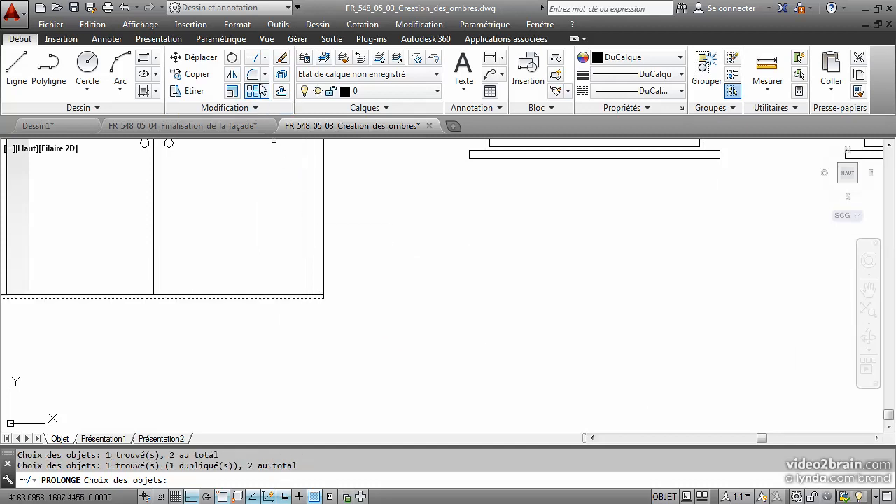
Extend the door's bottom line to the vertical construction line below the rightmost ground-floor window.
click(266, 57)
click(277, 105)
middle_drag(650, 326, 400, 330)
scroll(400, 330, down, 2)
middle_drag(803, 335, 512, 302)
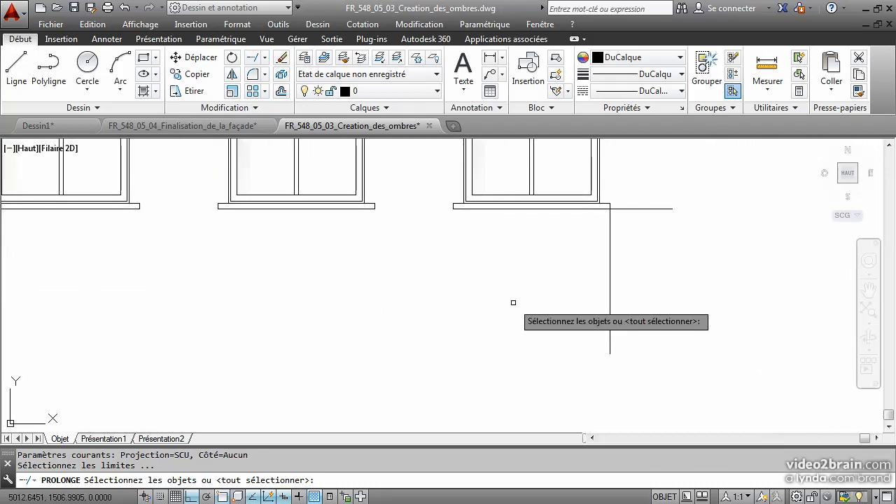
click(611, 306)
key(Return)
middle_drag(183, 350, 566, 326)
middle_drag(159, 324, 332, 325)
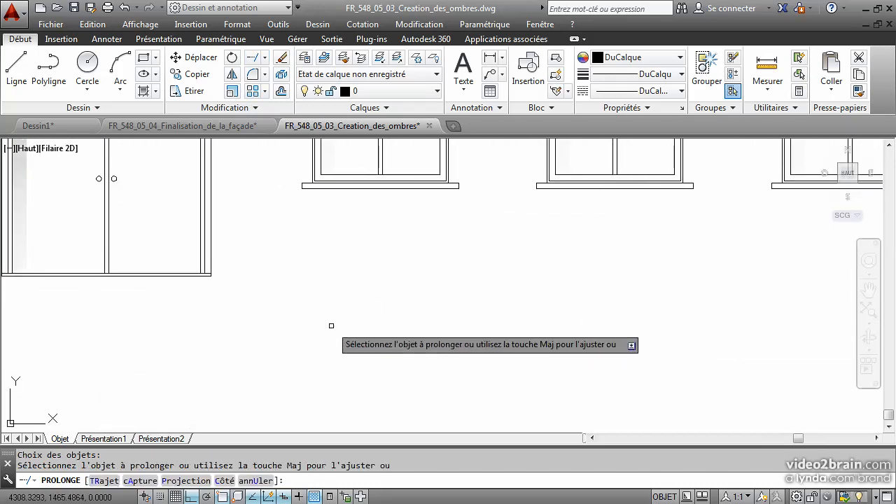
scroll(233, 318, up, 2)
scroll(216, 290, down, 3)
middle_drag(223, 307, 428, 334)
scroll(404, 332, down, 2)
key(Escape)
Extend the door's bottom line to the vertical construction line below the leftmost ground-floor window.
middle_drag(303, 358, 592, 363)
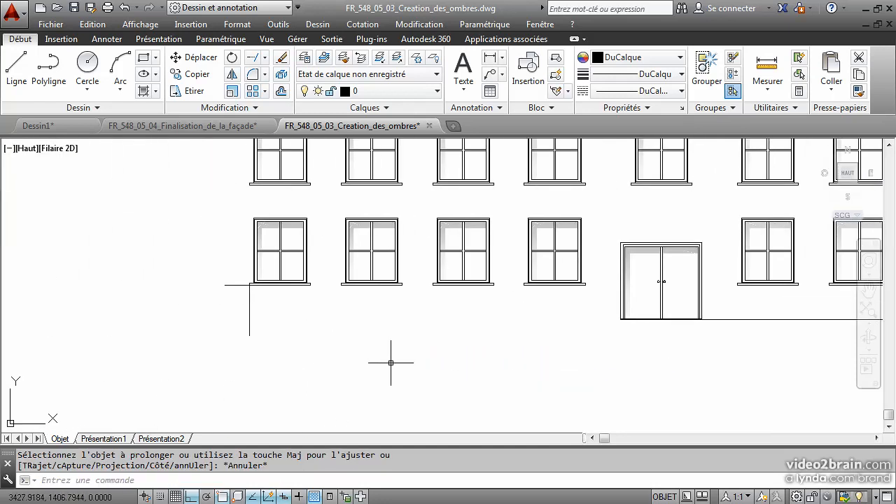
click(264, 57)
click(262, 105)
scroll(312, 347, up, 2)
click(214, 296)
key(Return)
middle_drag(634, 326, 442, 385)
middle_drag(638, 289, 524, 362)
middle_drag(640, 317, 373, 302)
click(793, 341)
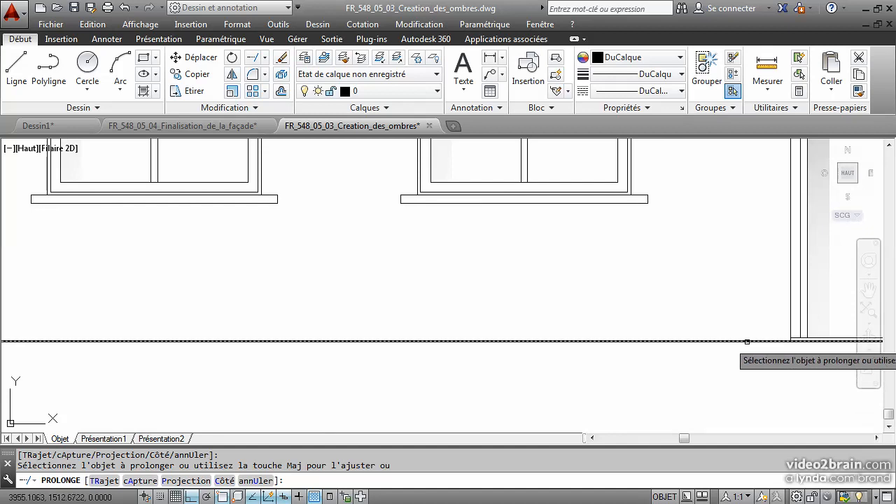
scroll(340, 348, down, 8)
key(Escape)
Draw a 780-unit vertical line upward from the outer end of the 60-unit line on the facade's left side.
scroll(336, 366, up, 6)
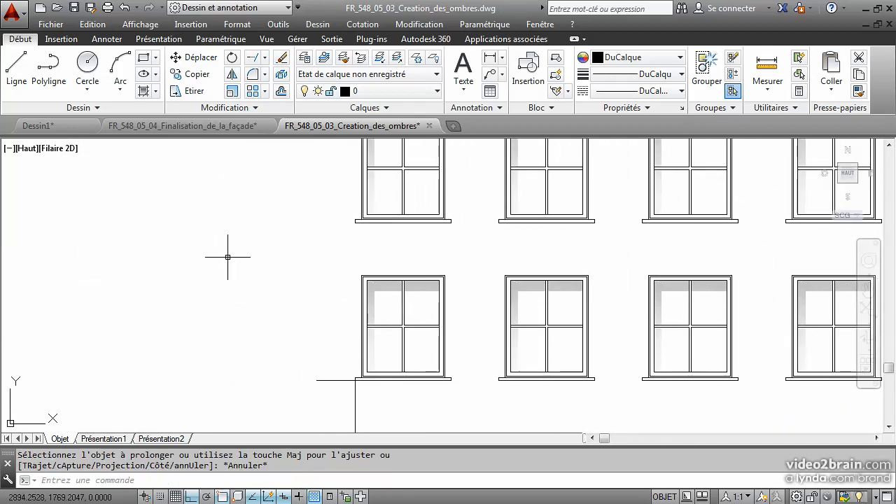
click(16, 66)
click(316, 379)
middle_drag(304, 199, 257, 350)
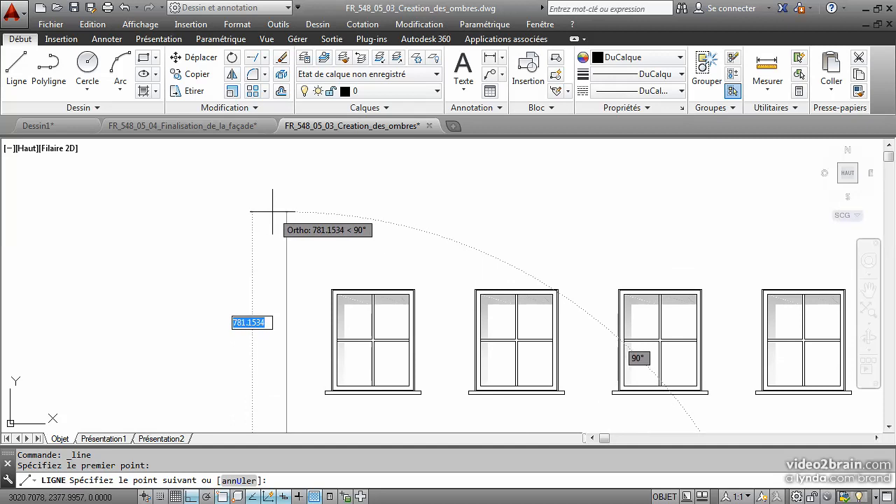
text(780)
key(Return)
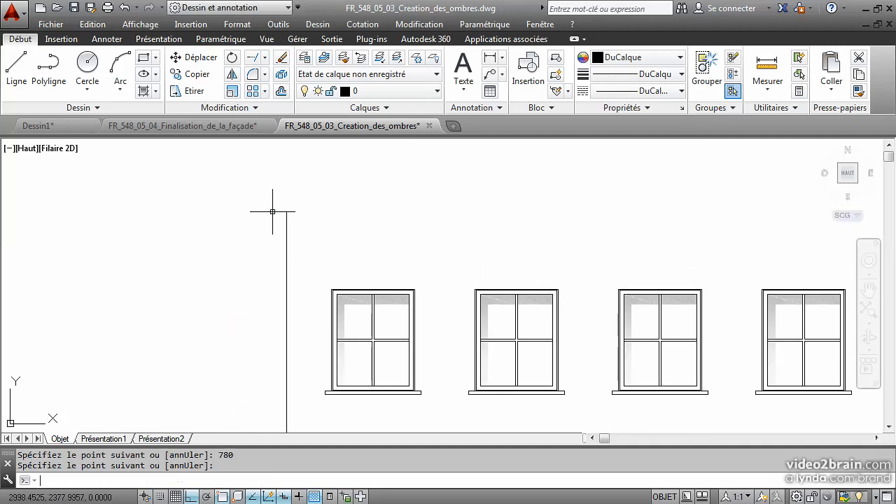
Draw a 780-unit vertical line upward from the outer end of the 60-unit line on the facade's right side.
scroll(396, 218, down, 3)
middle_drag(624, 223, 402, 204)
click(17, 70)
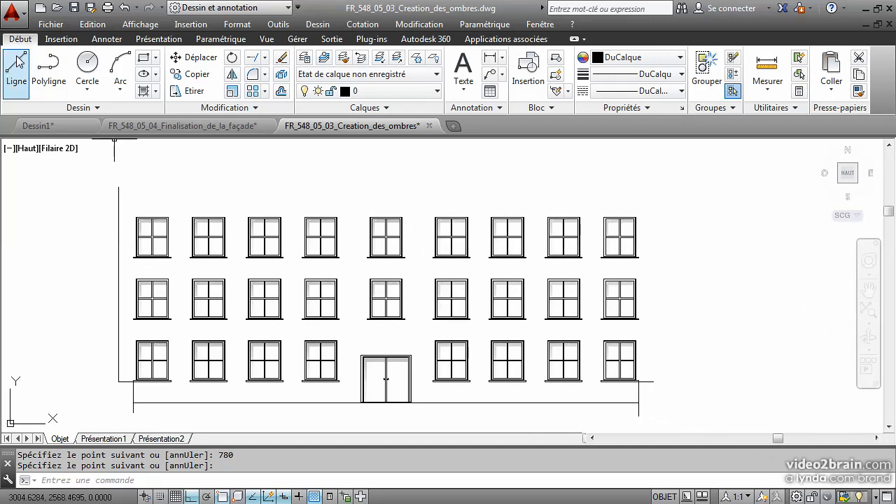
click(653, 382)
text(780)
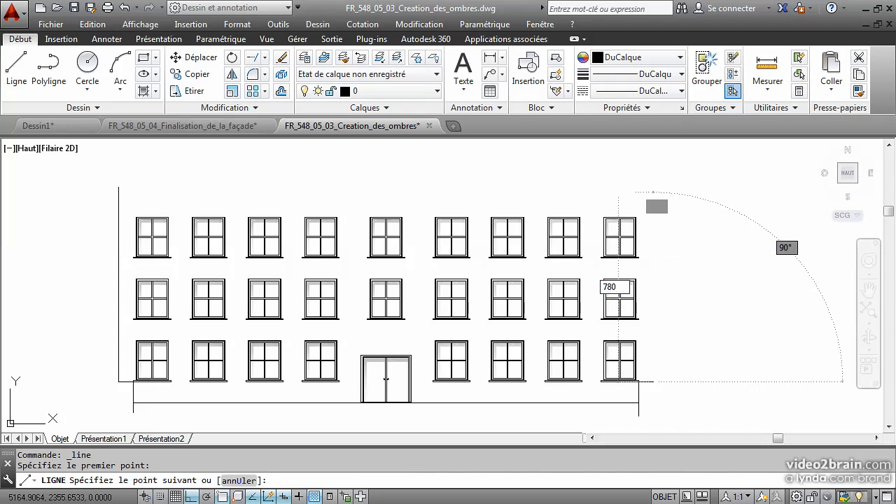
key(Return)
key(Return)
Close the top of the facade with a horizontal line joining the upper ends of both vertical side lines.
click(17, 70)
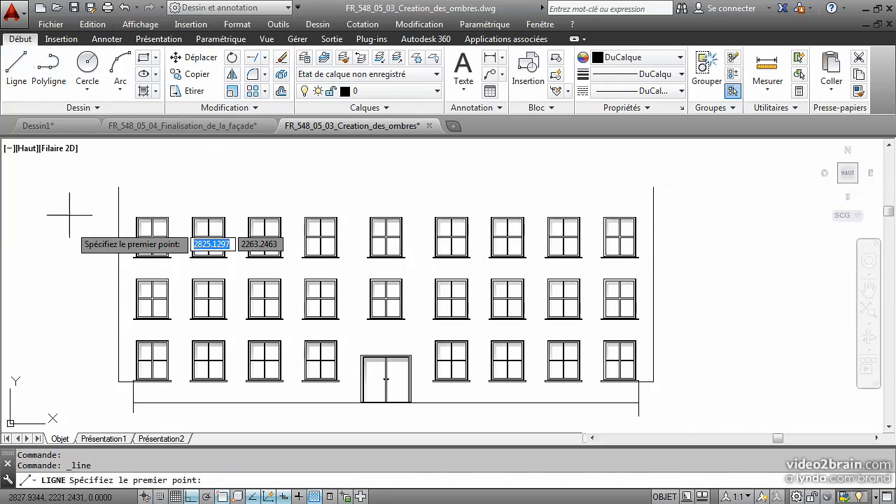
click(118, 187)
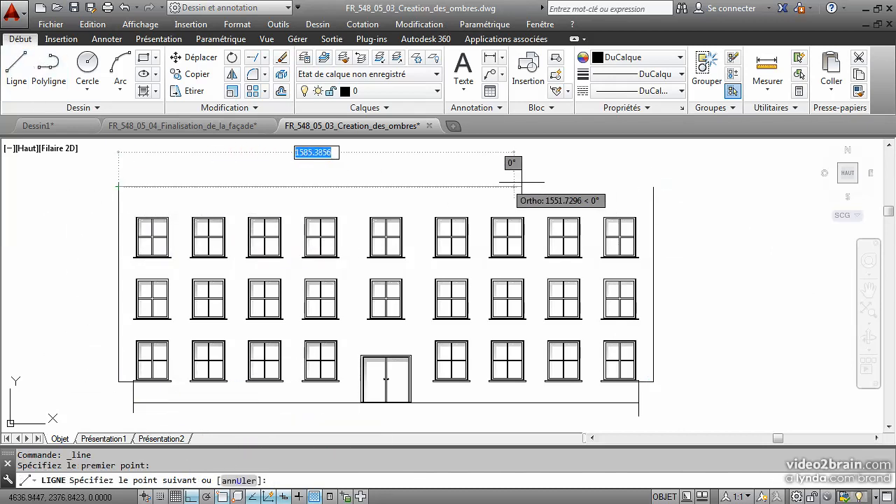
click(653, 187)
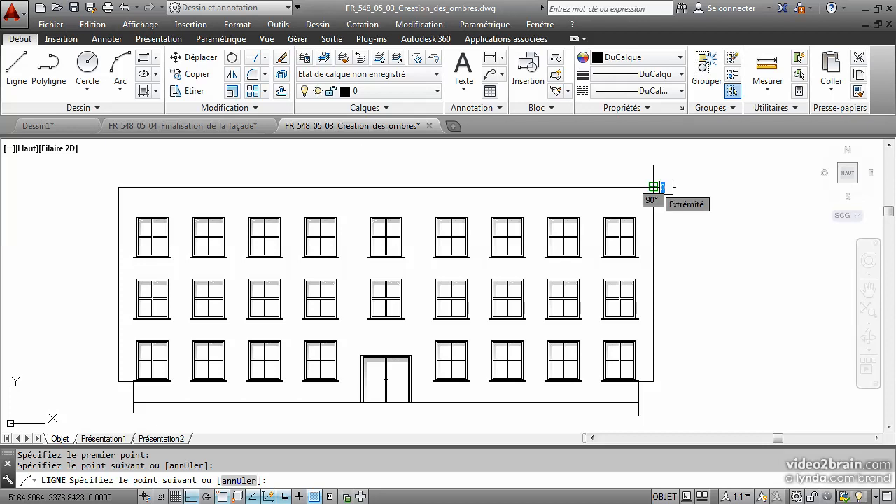
key(Return)
Draw lines from the left side wall's lower end down to ground level and across to the ground line's left end.
scroll(456, 186, down, 2)
scroll(456, 186, up, 3)
scroll(455, 187, down, 2)
middle_drag(466, 184, 530, 166)
middle_drag(424, 307, 452, 333)
scroll(446, 312, up, 2)
middle_drag(460, 267, 410, 369)
middle_drag(496, 332, 557, 210)
middle_drag(393, 347, 437, 237)
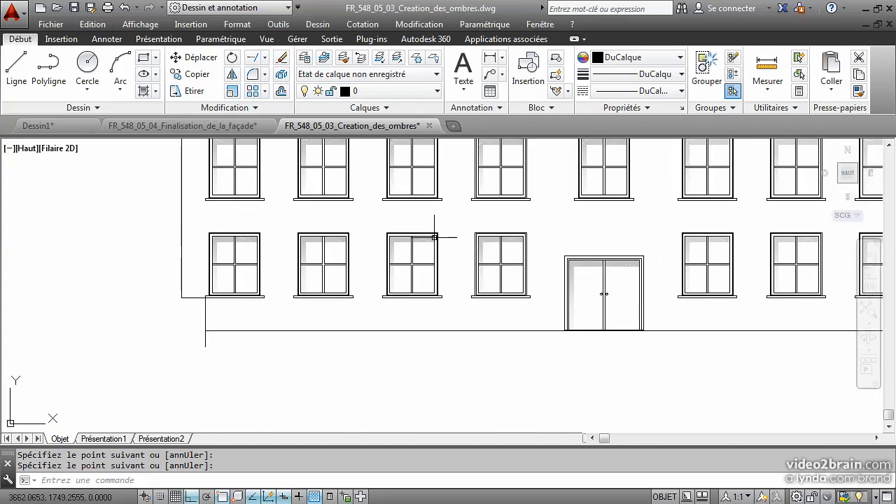
scroll(216, 304, up, 2)
click(16, 66)
middle_drag(103, 275, 169, 293)
click(225, 287)
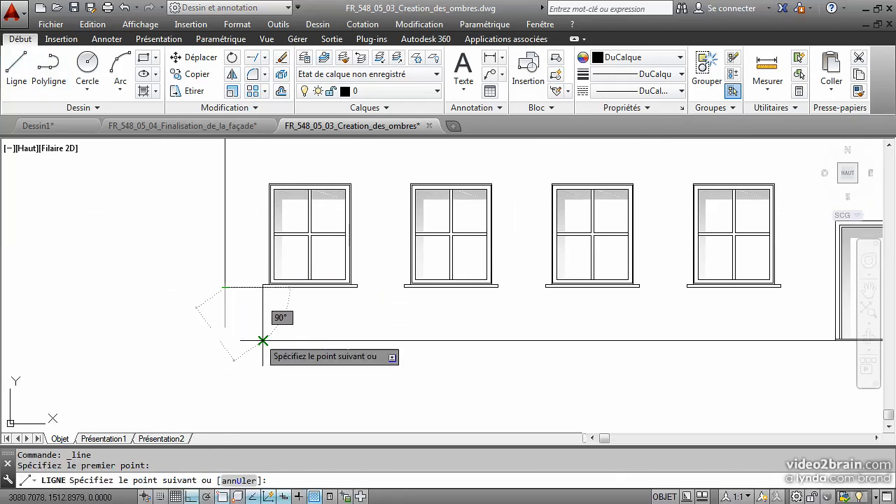
click(224, 340)
click(263, 340)
key(Return)
Draw lines from the right side wall's lower end down to ground level and across to the ground line's right end.
middle_drag(382, 318, 56, 358)
middle_drag(871, 351, 183, 347)
click(16, 83)
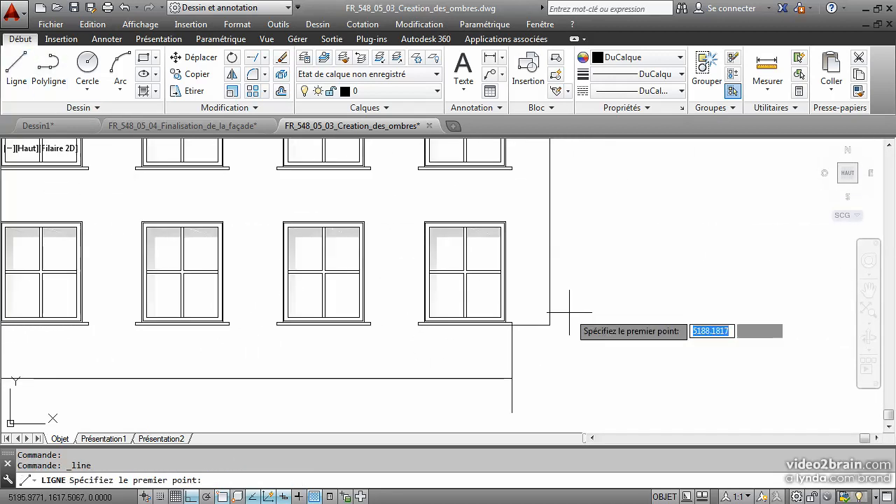
click(550, 325)
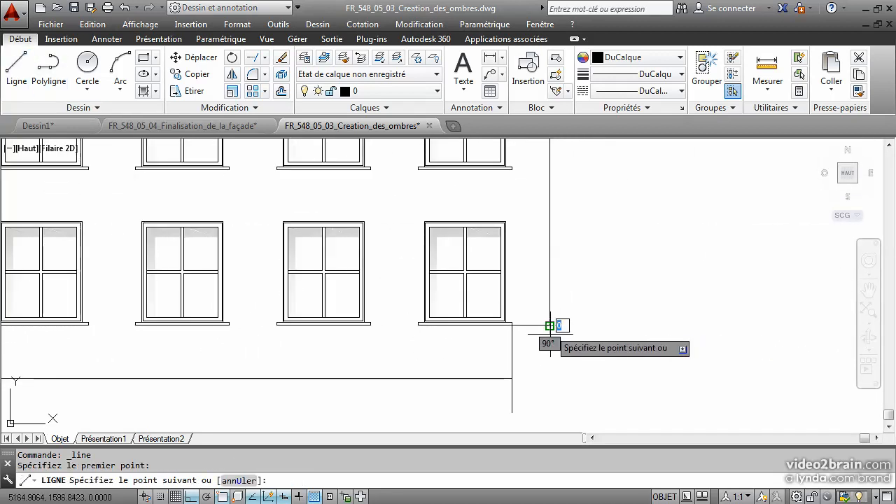
click(550, 378)
click(512, 378)
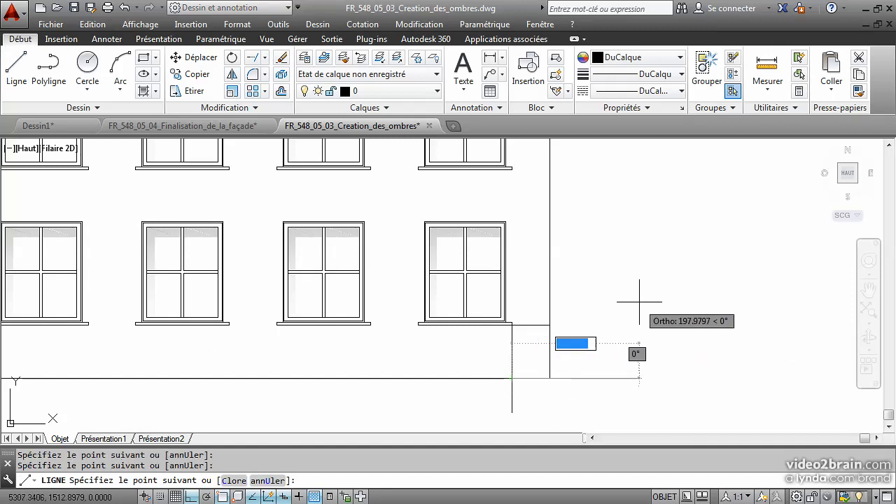
key(Return)
Delete the 60-unit horizontal and the vertical construction lines at the facade's lower-right corner.
click(536, 315)
click(530, 338)
click(528, 346)
click(503, 357)
key(Delete)
Delete the 60-unit horizontal and the vertical construction lines at the facade's lower-left corner.
middle_drag(132, 391, 469, 361)
middle_drag(148, 364, 630, 363)
middle_drag(191, 312, 342, 319)
click(199, 287)
click(196, 314)
key(Delete)
click(220, 326)
click(180, 335)
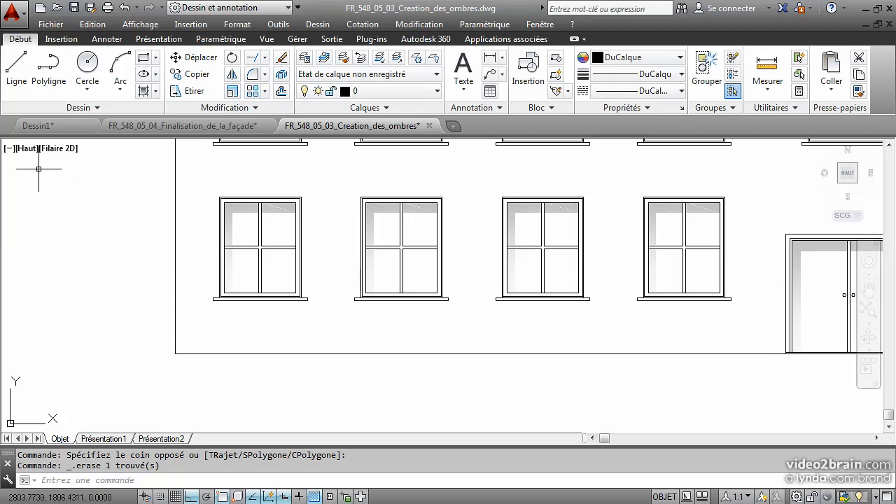
Measure the ground-level distance from the facade's lower-left corner to the door frame's left edge.
click(11, 68)
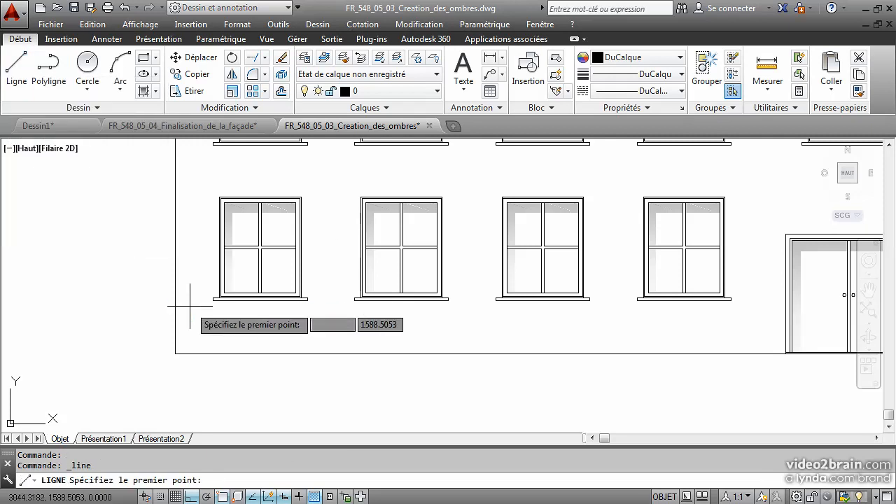
click(767, 66)
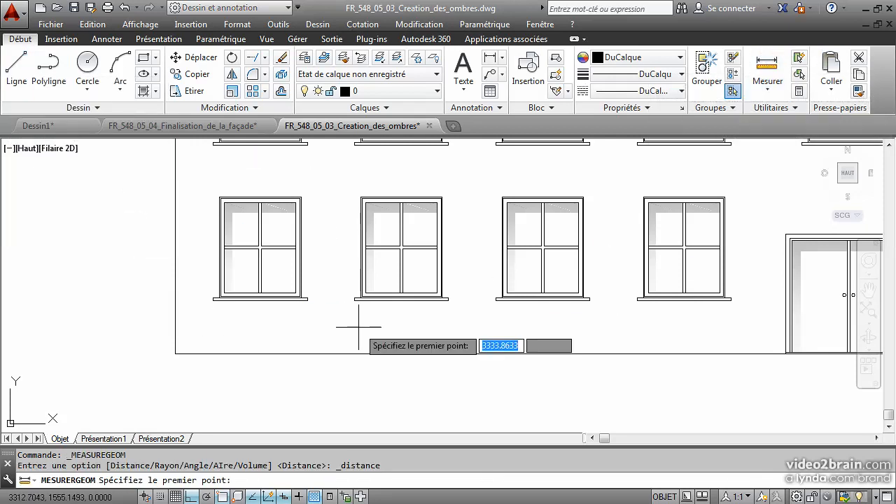
click(175, 354)
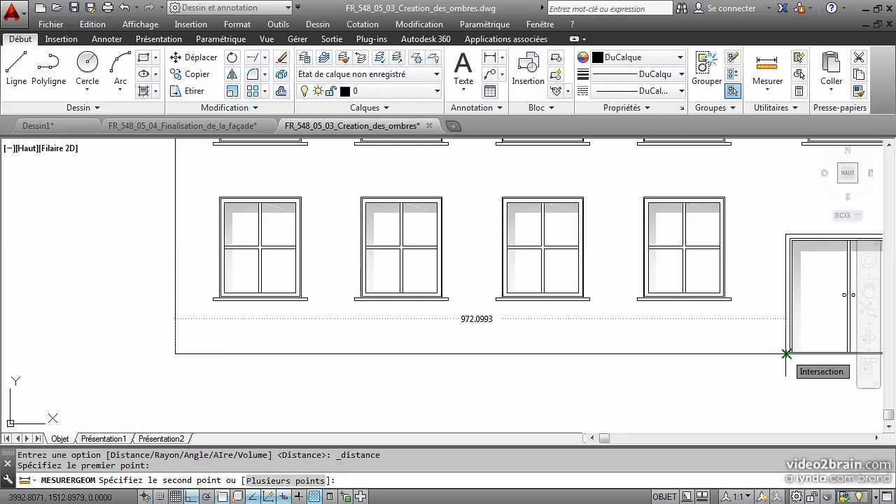
key(Escape)
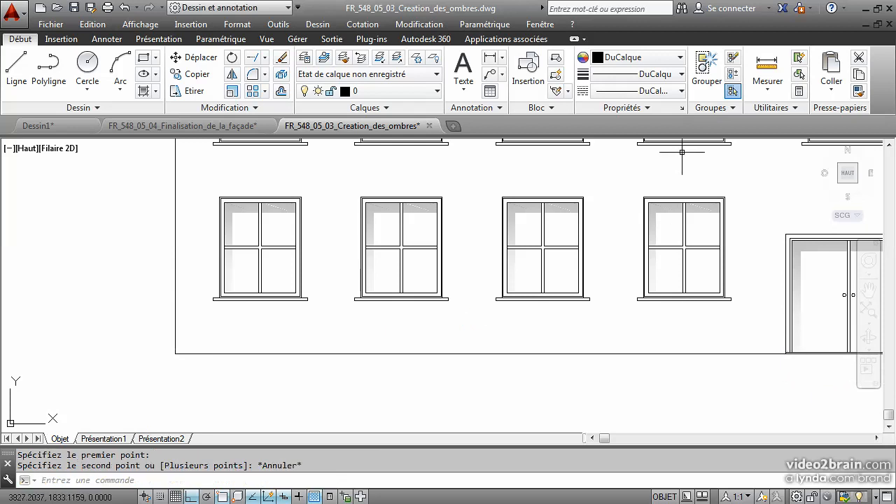
click(767, 86)
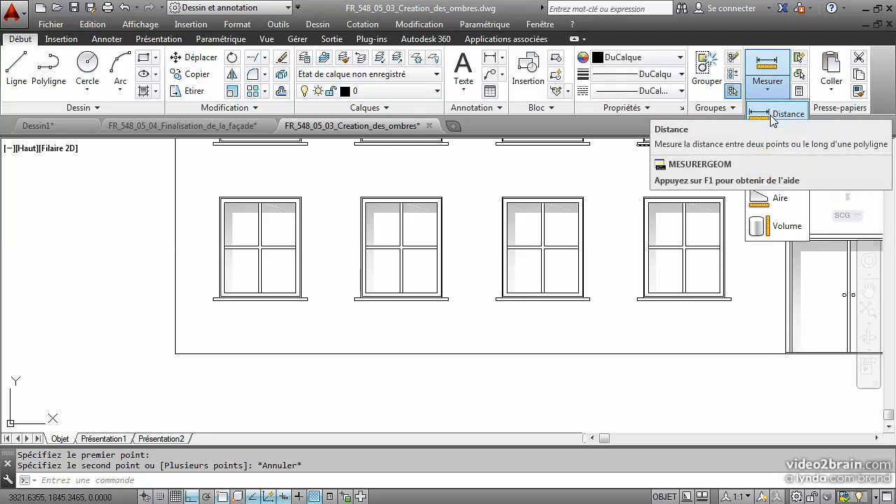
Divide 972.09 by 10 in the quick calculator and close it.
click(799, 91)
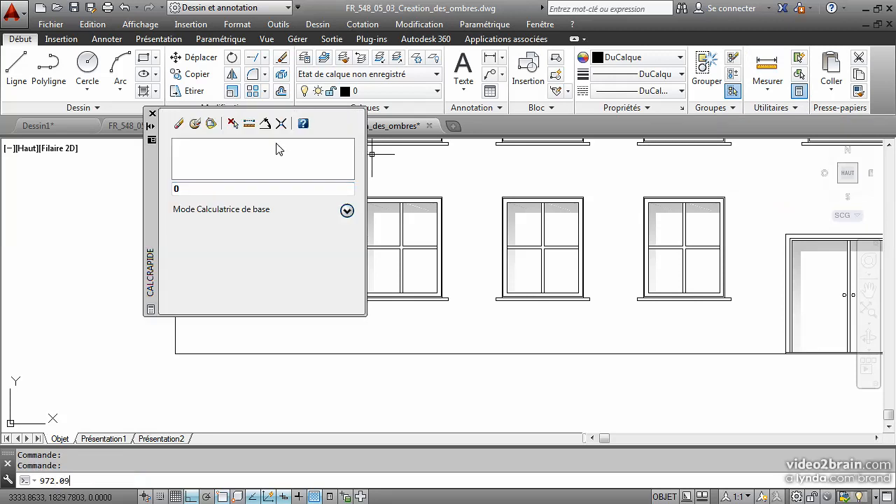
click(346, 211)
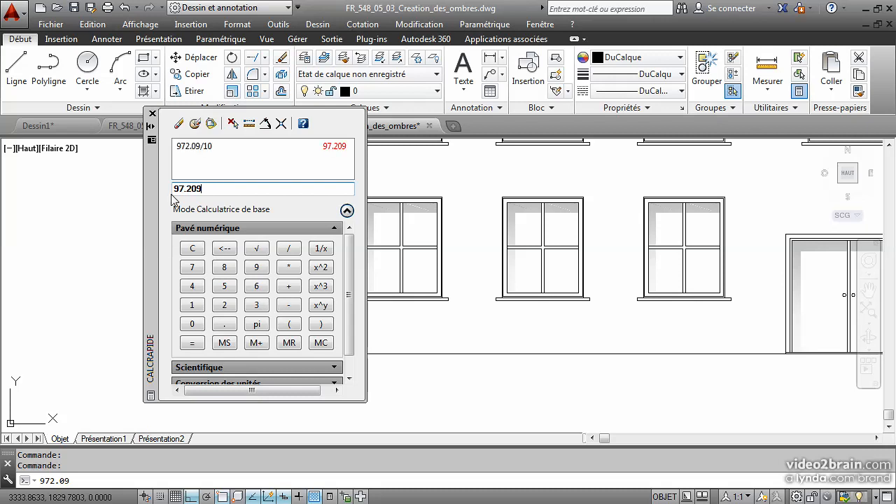
click(152, 113)
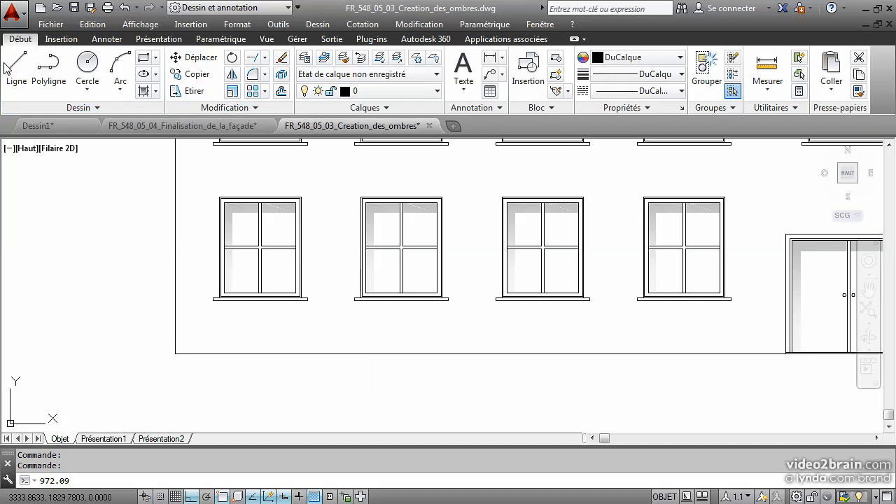
Draw a horizontal plinth line just below the ground-floor window sills, from outside the left wall to inside the door.
click(16, 65)
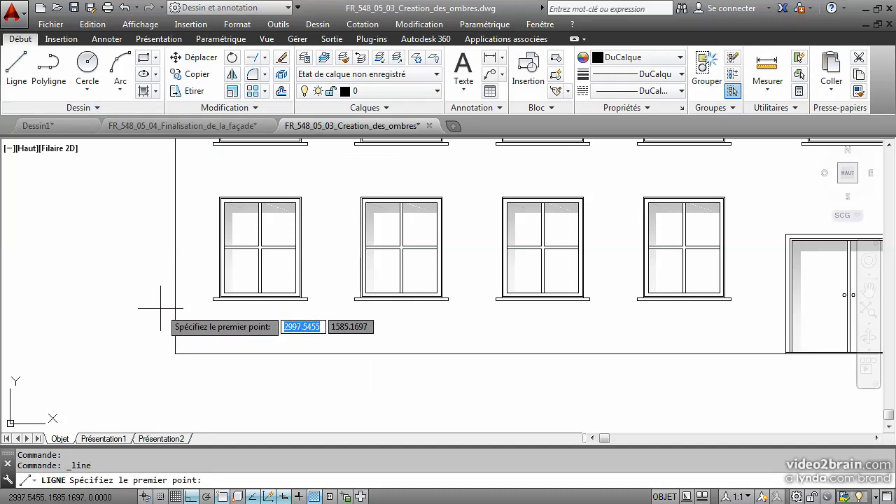
click(169, 308)
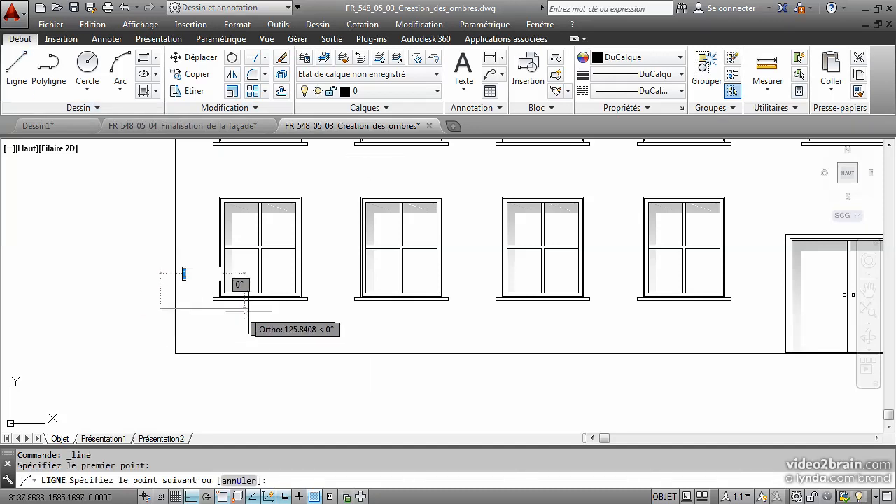
click(820, 308)
key(Return)
Trim the part of the plinth line that crosses the door, using the door frame's left edge as the boundary.
middle_drag(475, 277, 354, 259)
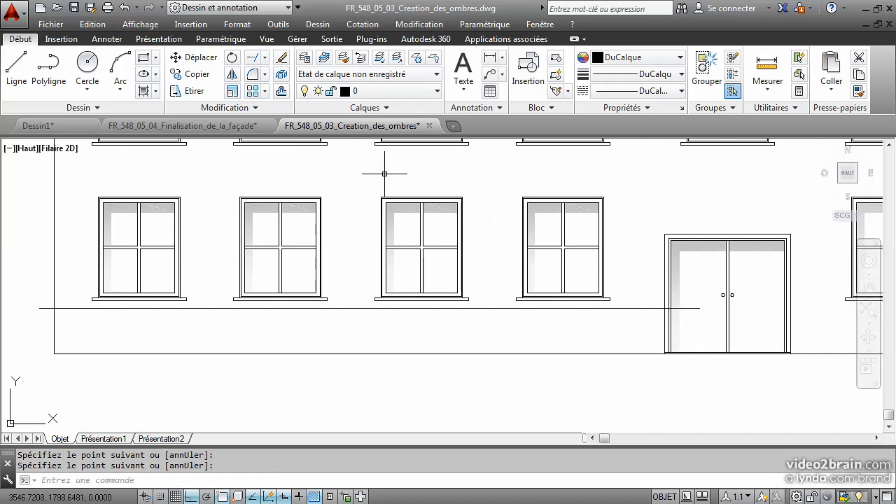
click(266, 62)
click(266, 58)
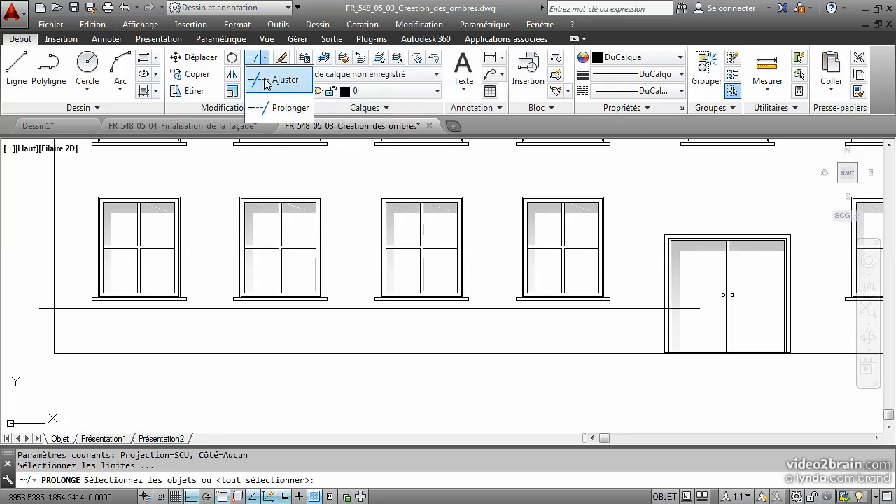
click(284, 74)
scroll(630, 321, up, 2)
click(692, 312)
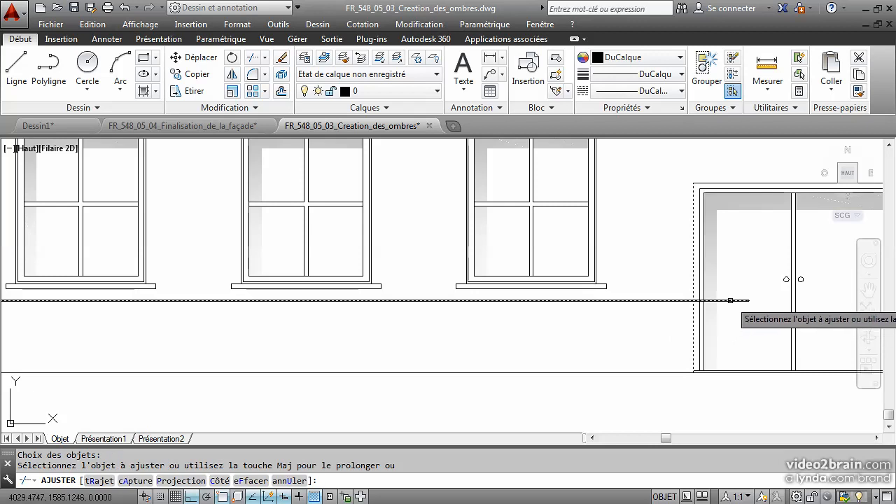
key(Escape)
Trim the plinth line's end that overshoots the left wall, using the wall line as the boundary.
middle_drag(587, 364, 743, 369)
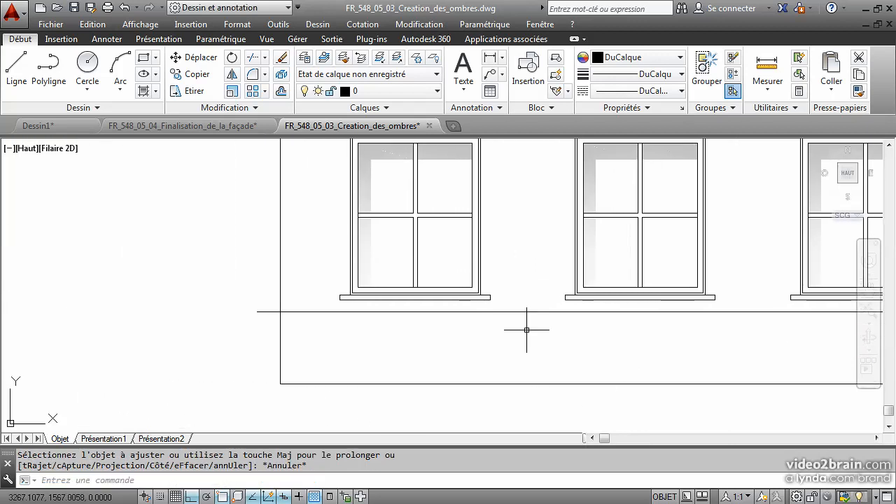
click(254, 57)
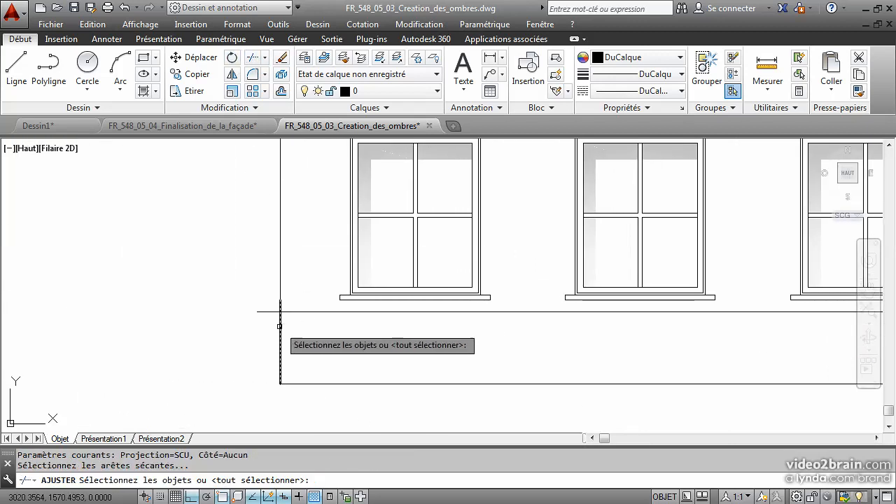
click(280, 325)
key(Return)
click(268, 312)
key(Escape)
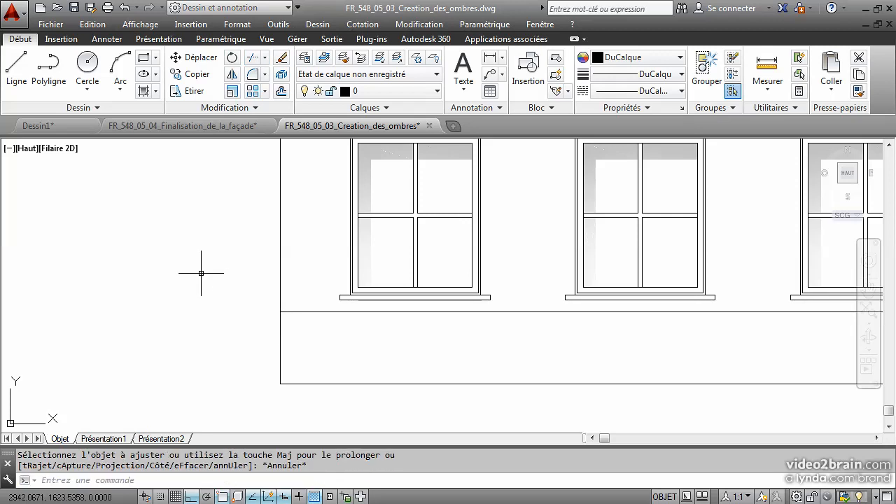
Delete the left wall's lowest segment and draw a line from the remaining wall's lower end down to the plinth line.
click(279, 329)
key(Delete)
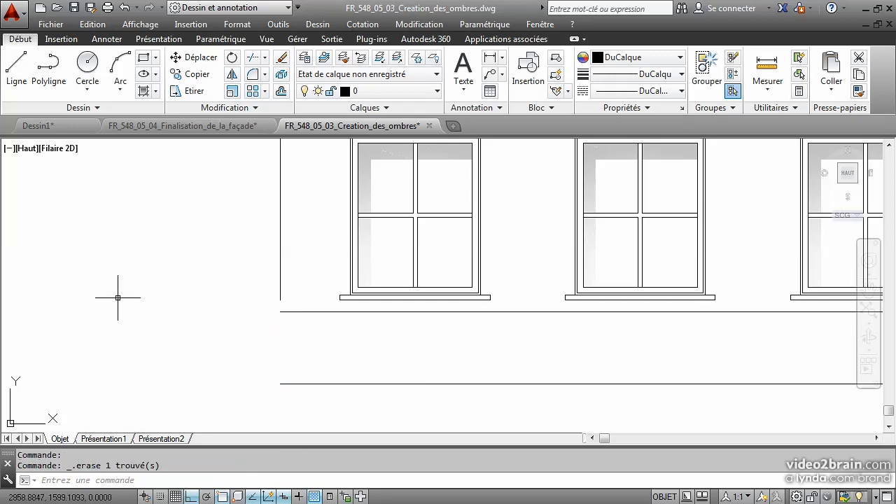
click(17, 67)
scroll(350, 330, up, 3)
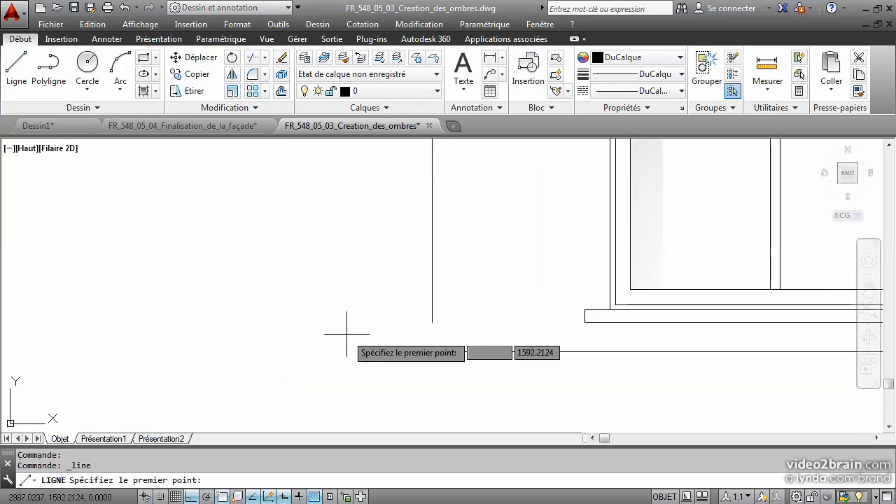
click(431, 322)
click(432, 352)
key(Return)
Draw a vertical line from the plinth line's left end down to the ground line's left end.
middle_drag(229, 336, 198, 293)
click(16, 66)
middle_drag(310, 407, 290, 306)
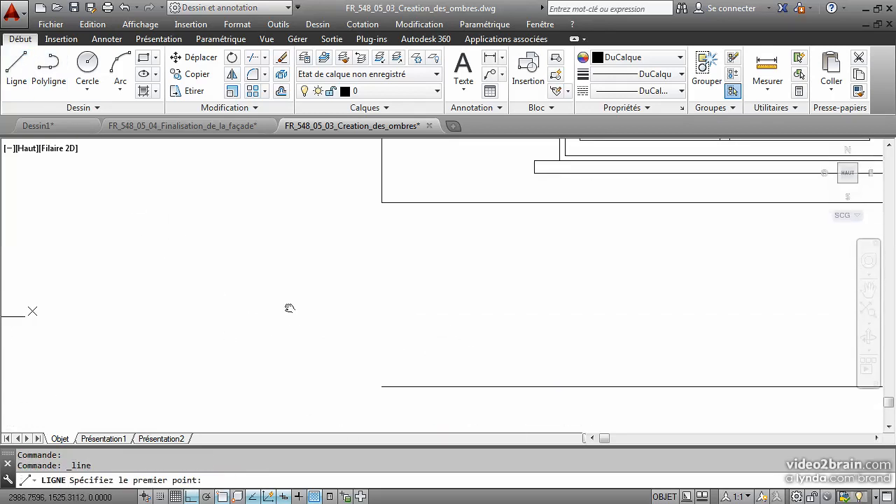
click(380, 202)
click(382, 385)
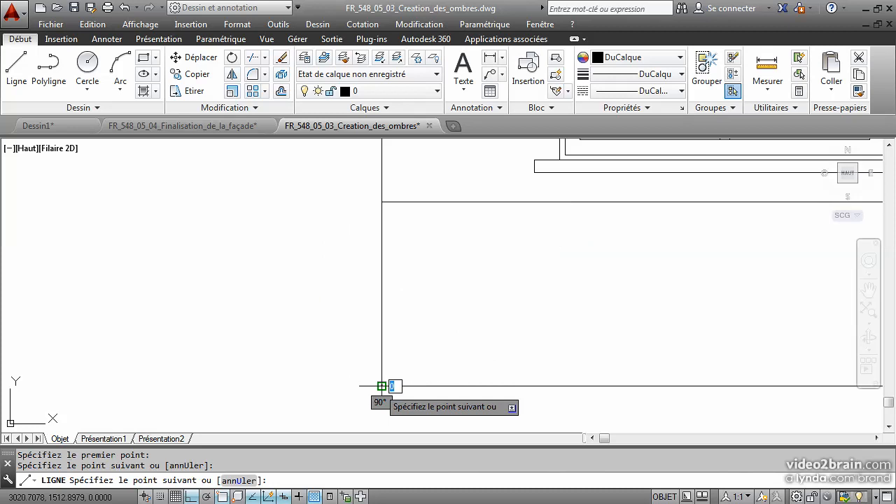
key(Return)
scroll(256, 329, down, 5)
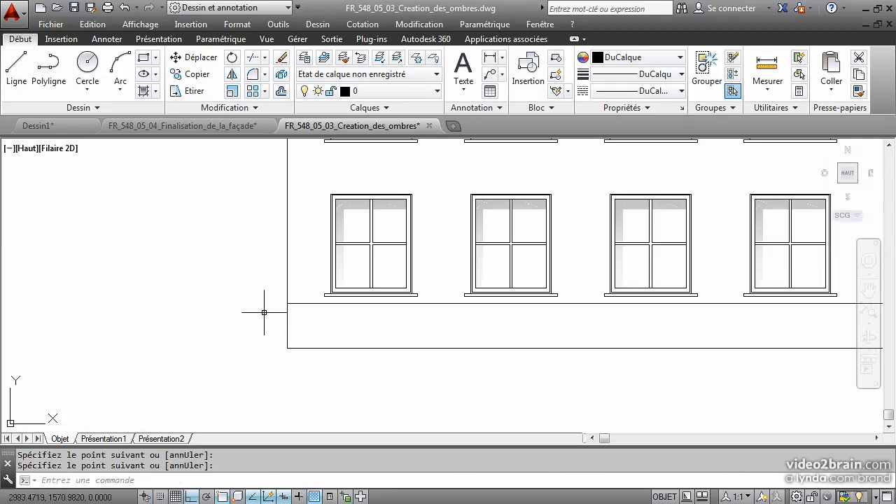
Offset the plinth's left vertical edge by 97.20 toward the door.
click(799, 91)
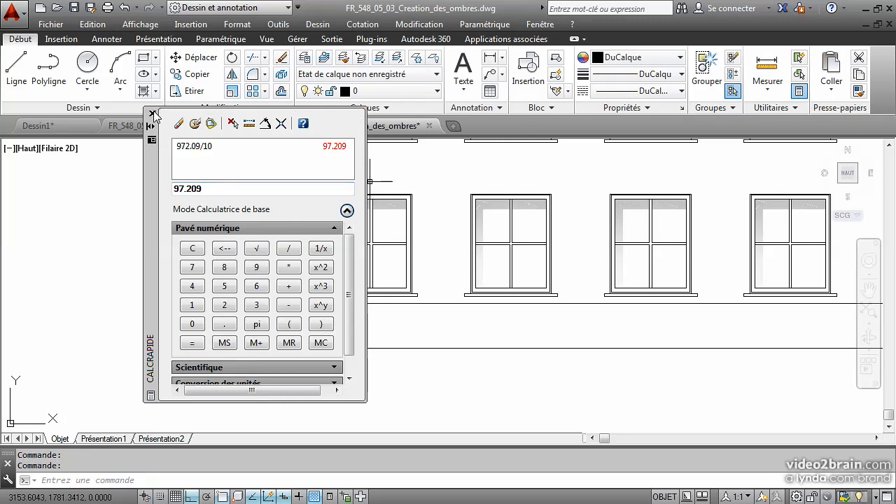
click(151, 115)
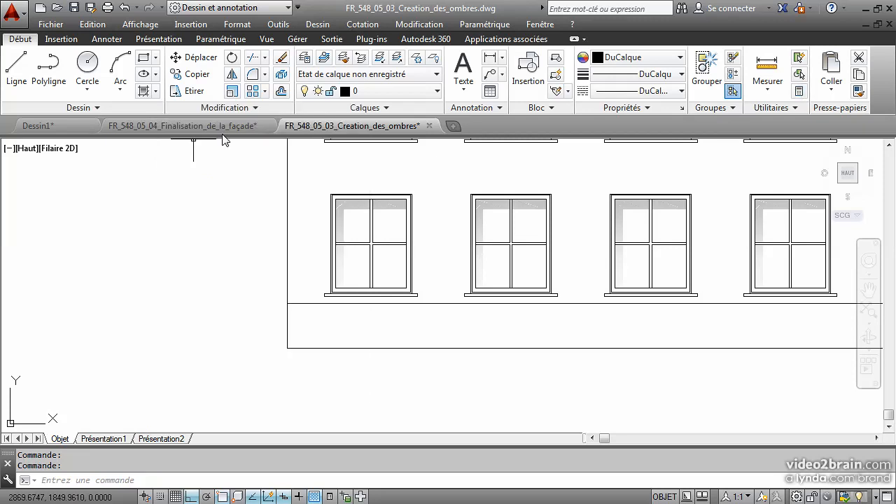
click(281, 91)
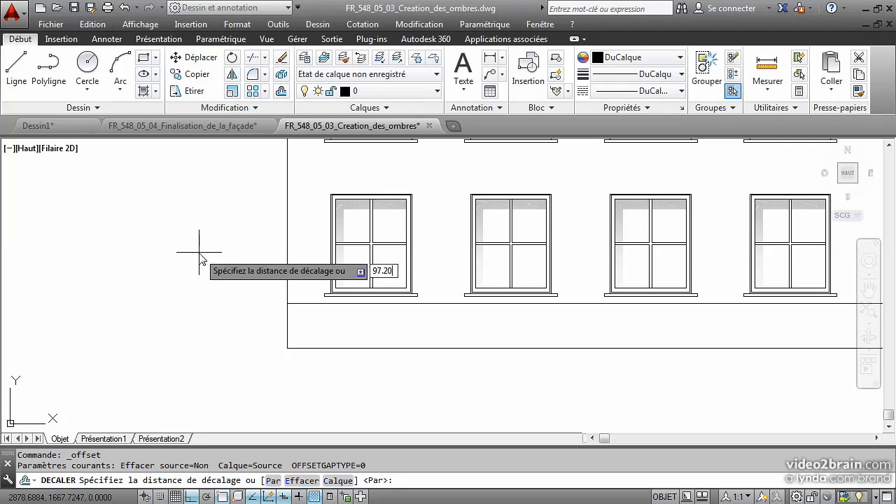
key(Return)
click(288, 319)
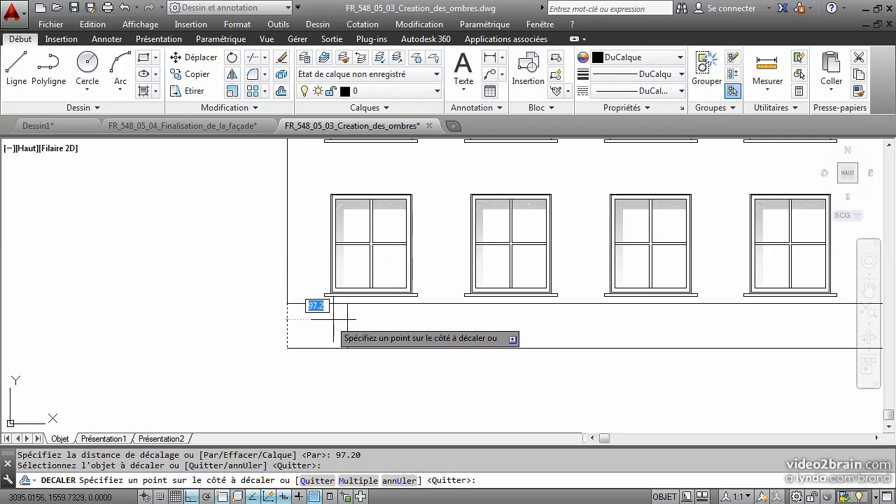
click(329, 318)
Repeat the 97.20 offset from each newest joint line toward the door, adding eight more plinth joints.
click(348, 320)
click(389, 327)
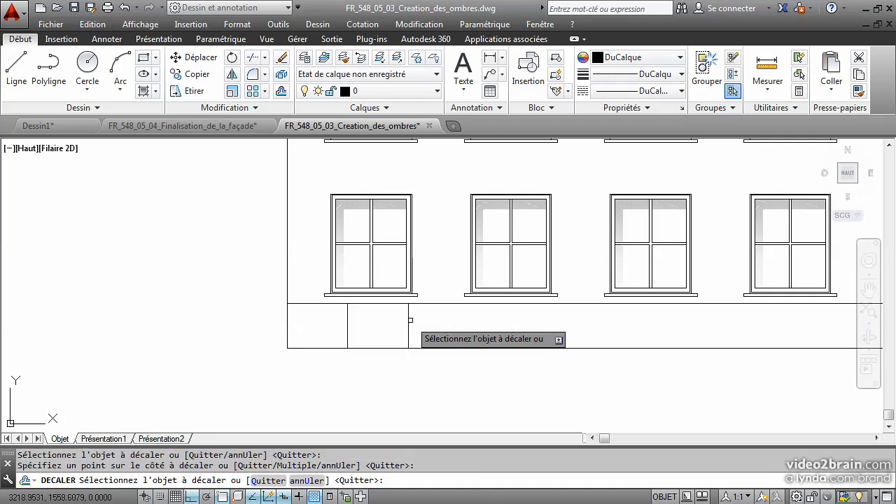
click(409, 322)
click(468, 326)
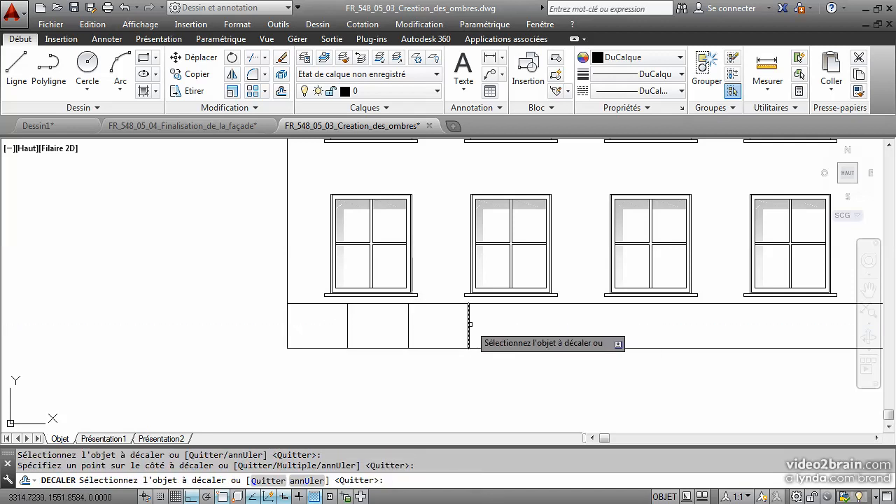
click(469, 326)
click(536, 326)
click(530, 326)
click(597, 332)
click(589, 329)
click(660, 332)
click(650, 326)
click(715, 326)
click(710, 326)
click(756, 334)
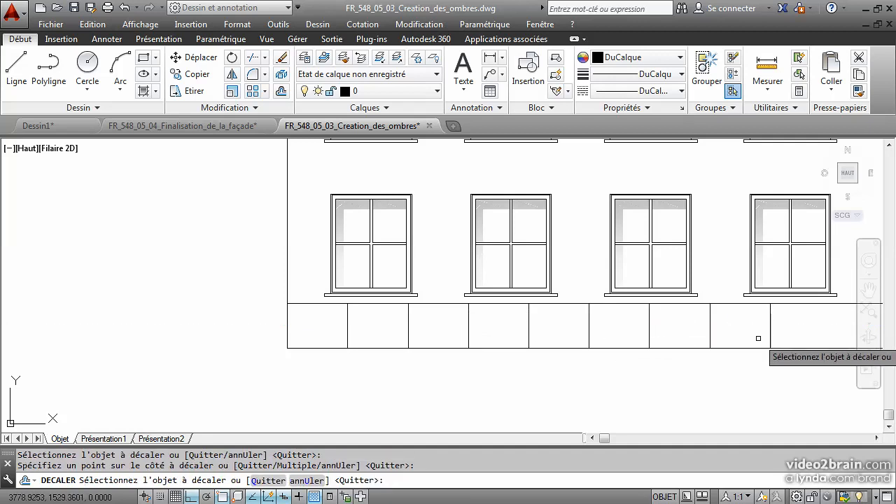
middle_drag(758, 336, 463, 335)
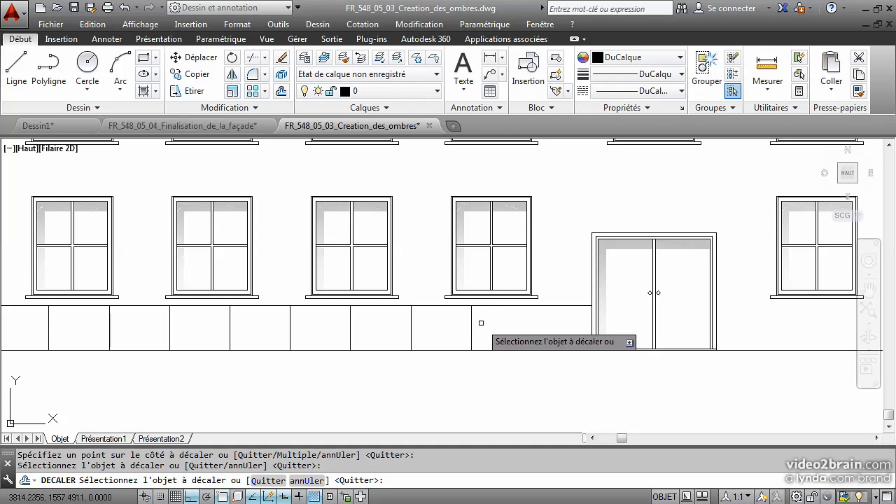
click(471, 326)
click(533, 327)
Mirror the nine plinth joint lines about the door's vertical centre axis, keeping the source lines.
scroll(433, 394, down, 5)
scroll(433, 393, up, 3)
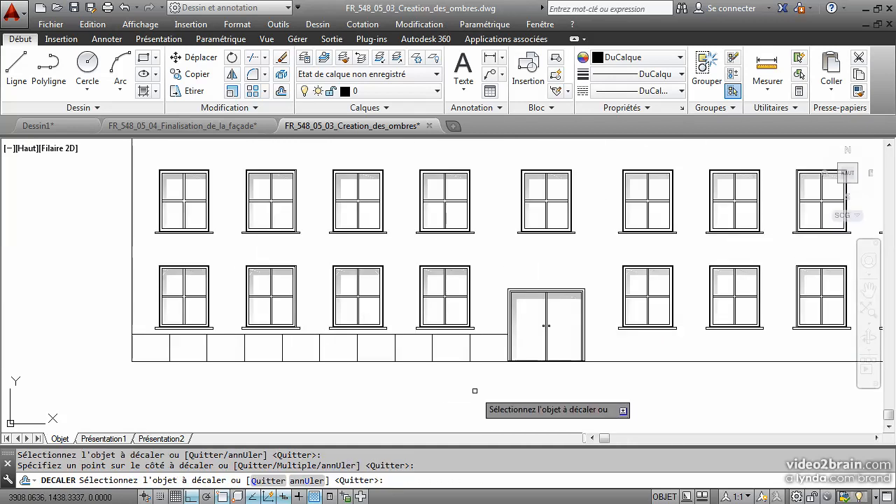
click(233, 76)
click(485, 336)
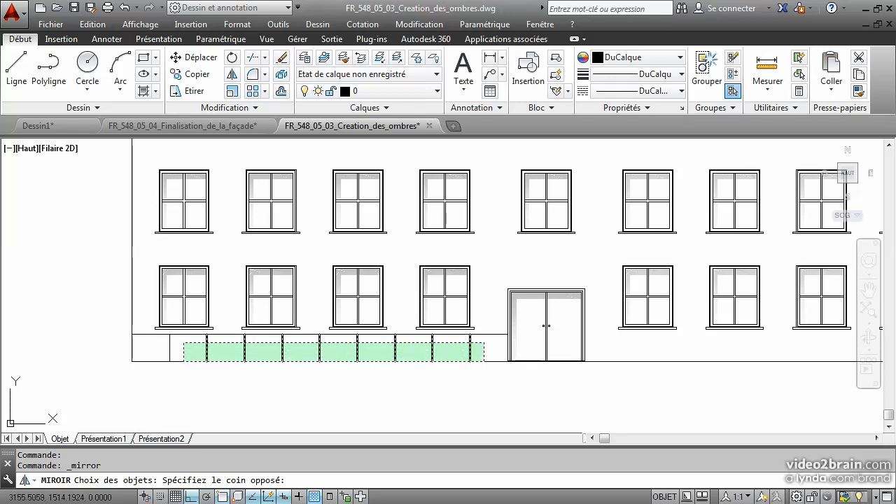
click(156, 356)
key(Return)
scroll(490, 352, up, 4)
scroll(632, 369, up, 4)
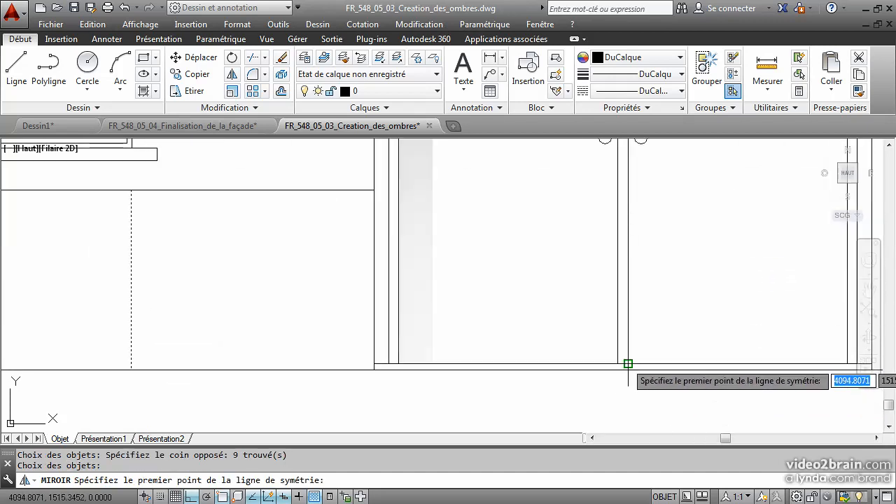
click(623, 364)
middle_drag(620, 239, 570, 439)
middle_drag(576, 230, 543, 368)
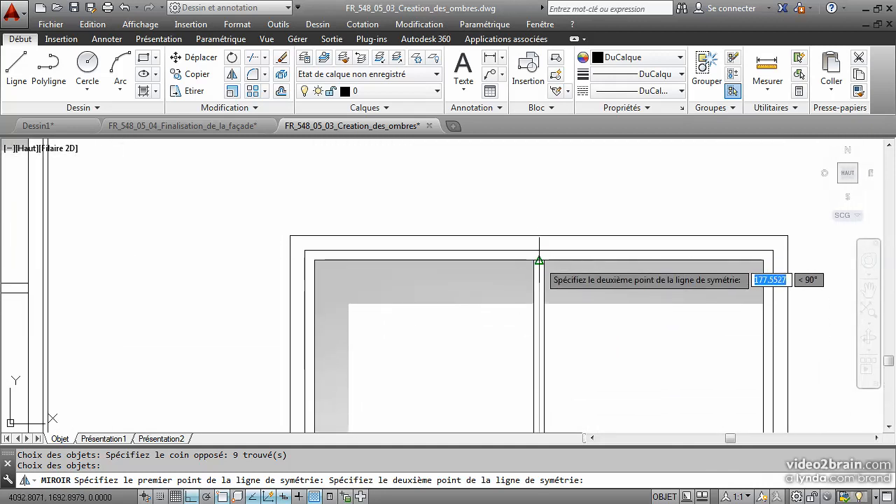
click(539, 260)
key(Return)
Mirror the plinth's horizontal top line about the door's vertical centre axis, keeping the source line.
scroll(560, 293, down, 6)
middle_drag(611, 342, 173, 321)
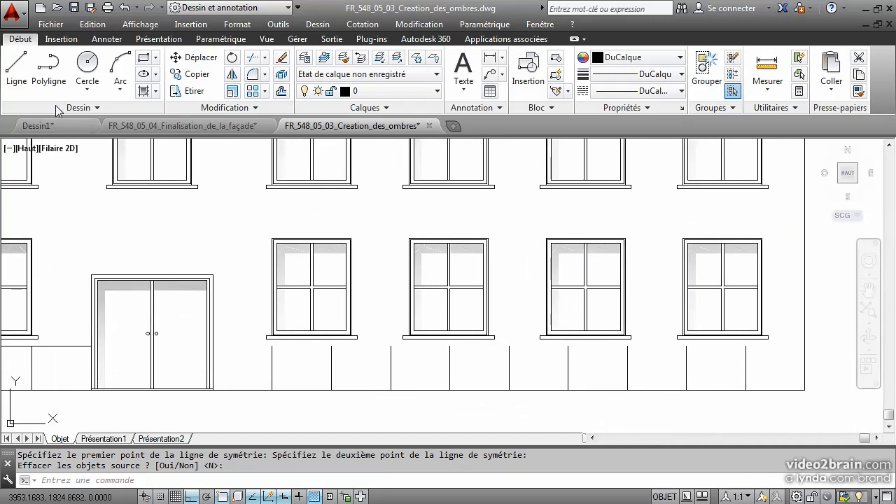
click(16, 70)
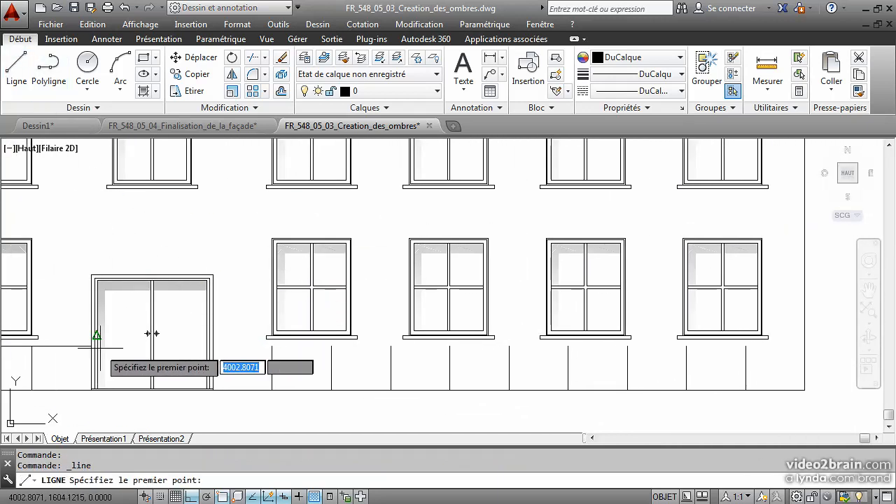
middle_drag(72, 335, 453, 293)
scroll(453, 293, down, 2)
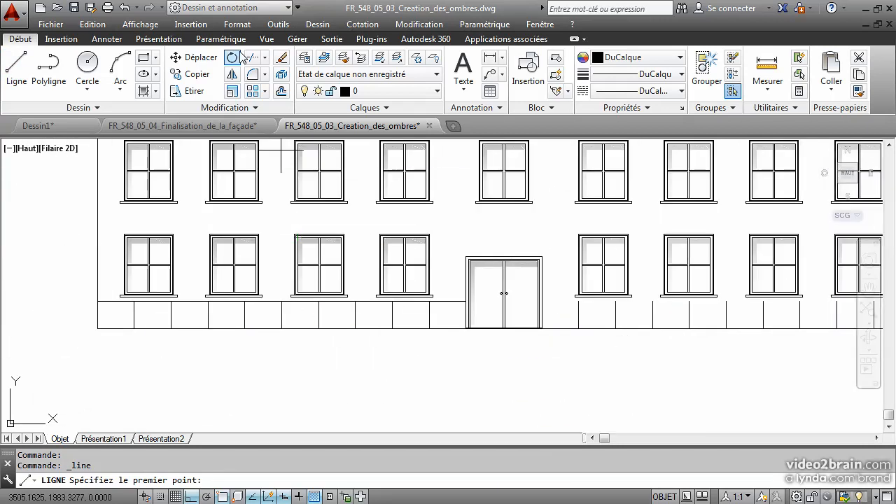
click(232, 74)
click(266, 301)
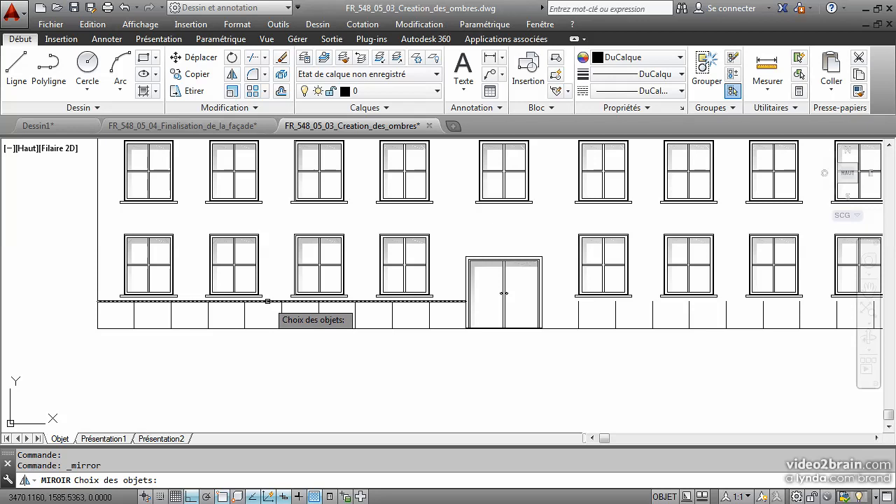
key(Return)
scroll(516, 290, up, 6)
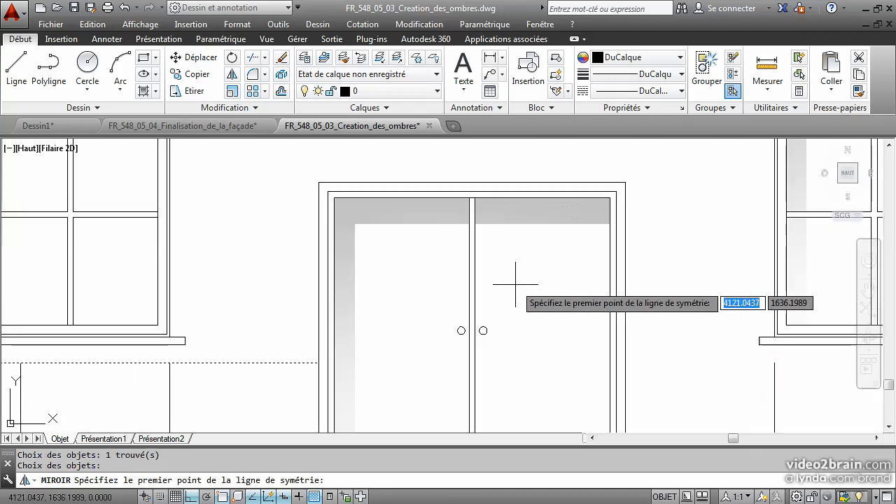
click(471, 199)
middle_drag(473, 371, 488, 218)
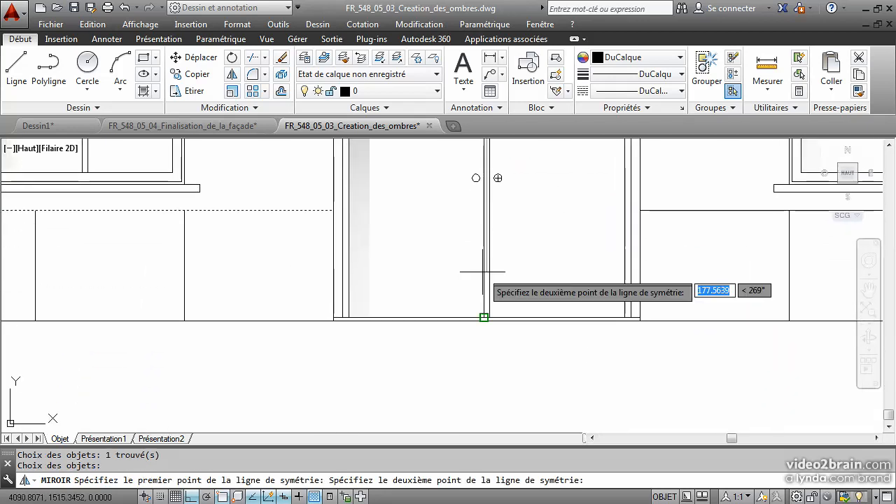
click(487, 319)
key(Return)
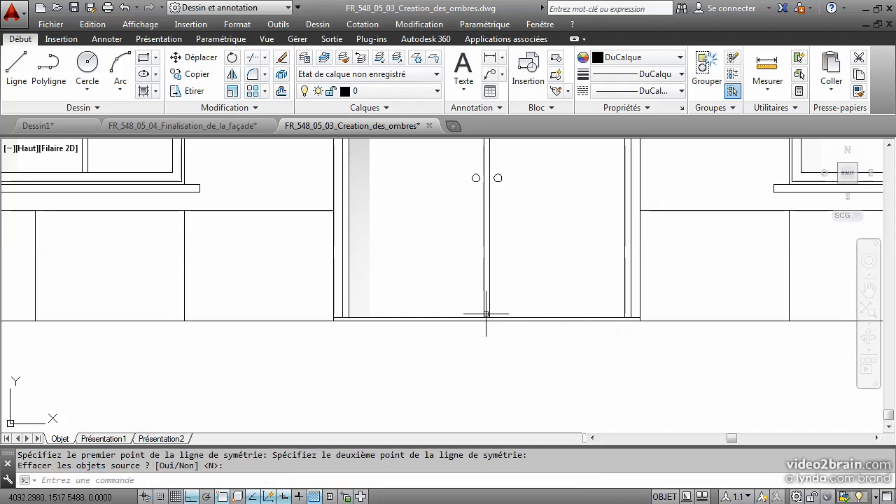
Draw the cornice's lower course from the facade's top-left corner: 20 left, 10 up, then horizontally to the building's centre axis.
scroll(563, 318, down, 4)
scroll(564, 323, down, 5)
middle_drag(564, 325, 498, 382)
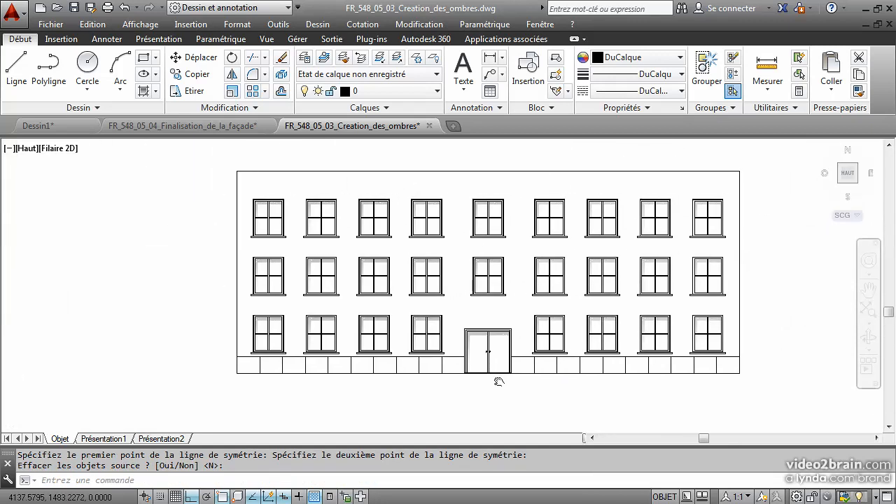
scroll(255, 219, up, 2)
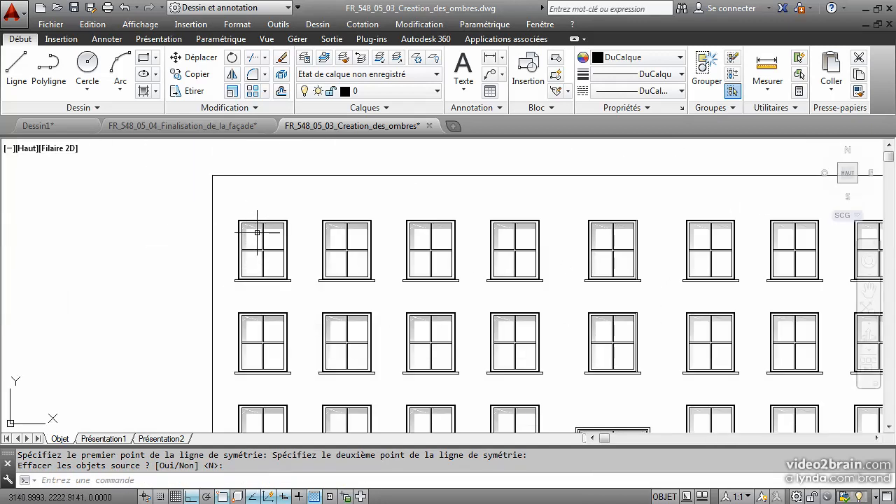
mouse_move(359, 298)
middle_down()
mouse_move(350, 194)
mouse_move(340, 338)
middle_up()
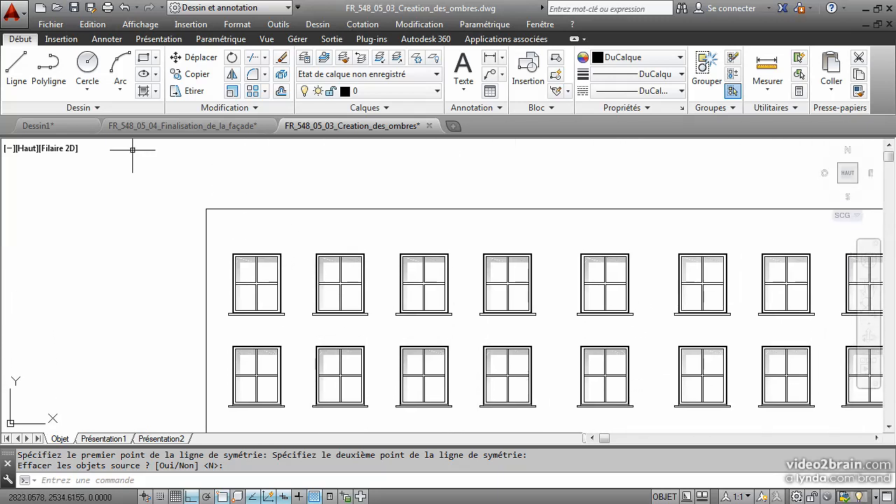
click(15, 66)
click(206, 208)
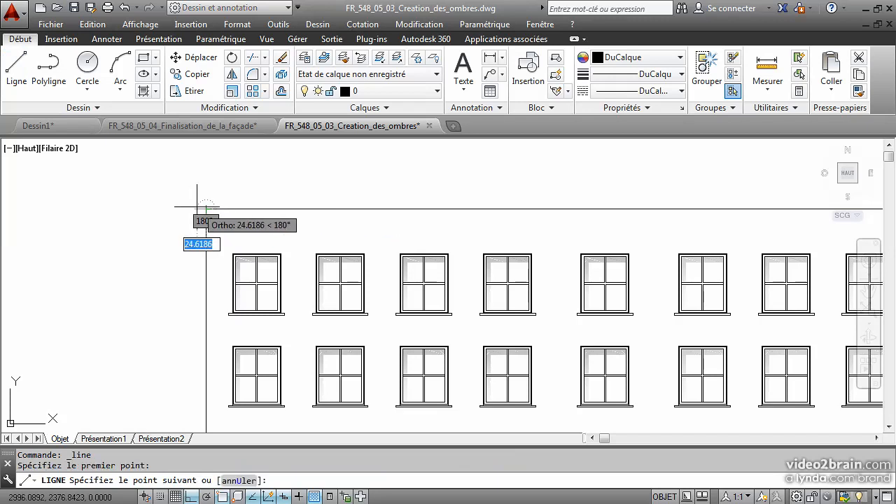
text(20)
key(Return)
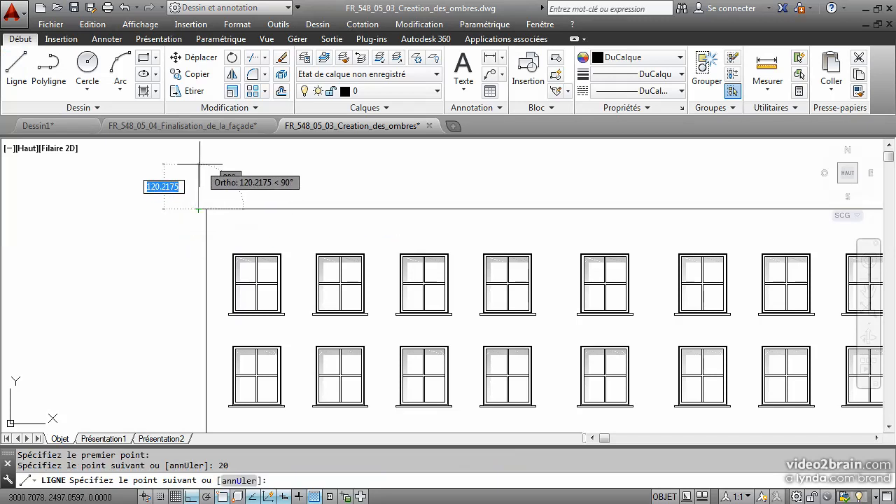
text(10)
key(Return)
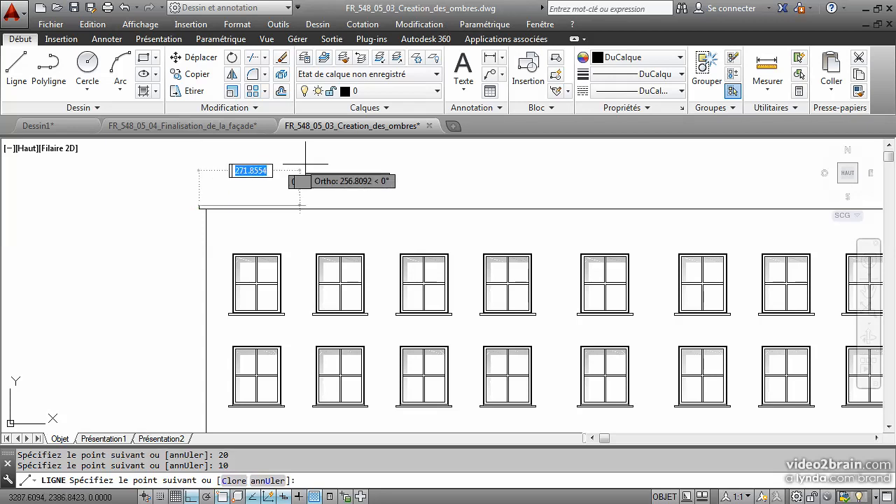
middle_drag(646, 183, 362, 183)
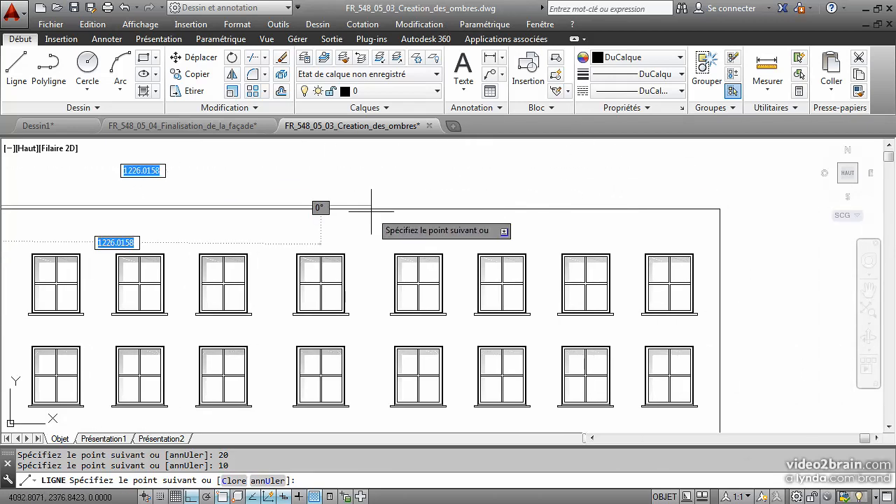
click(321, 207)
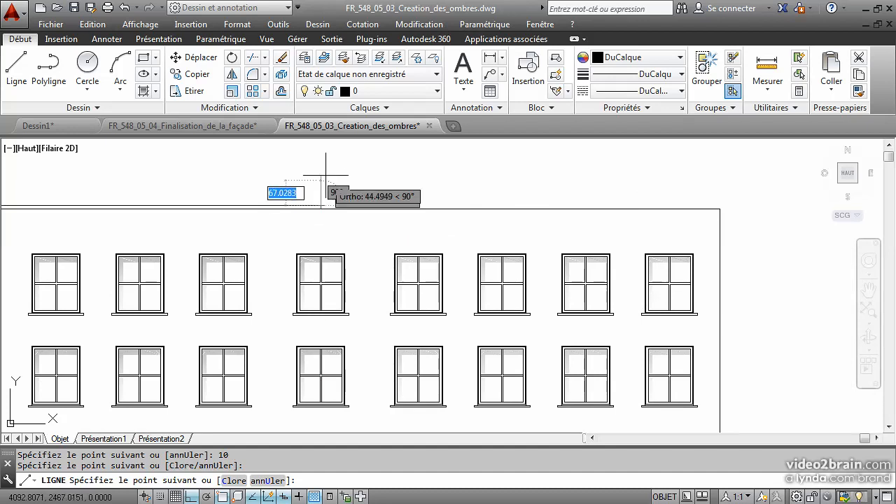
key(Escape)
Draw the cornice's upper course from the lower course's top-left corner: 20 left, 20 up, then horizontally to the building's centre axis.
middle_drag(294, 164, 553, 177)
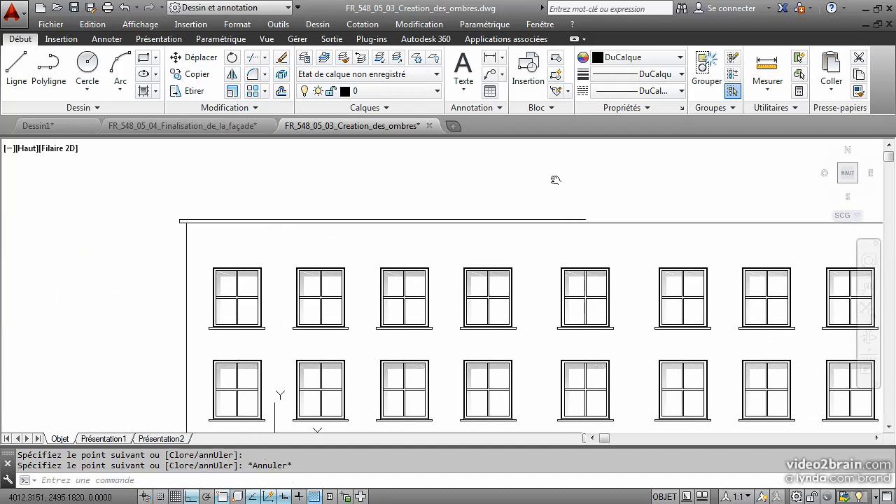
click(16, 70)
scroll(116, 173, up, 5)
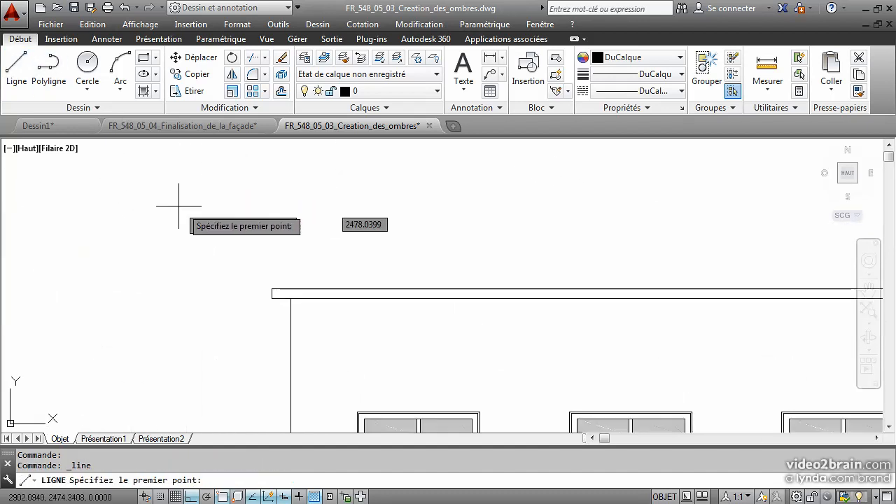
click(272, 288)
text(20)
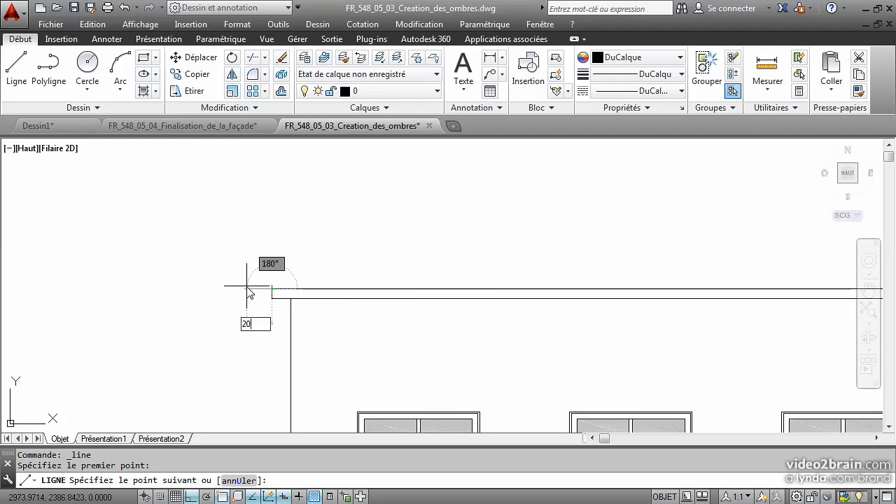
key(Return)
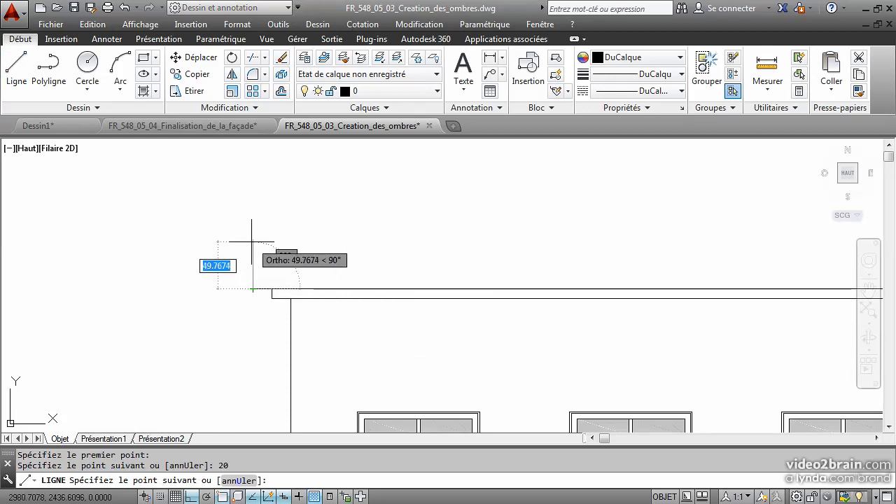
text(20)
key(Return)
middle_drag(636, 232, 291, 213)
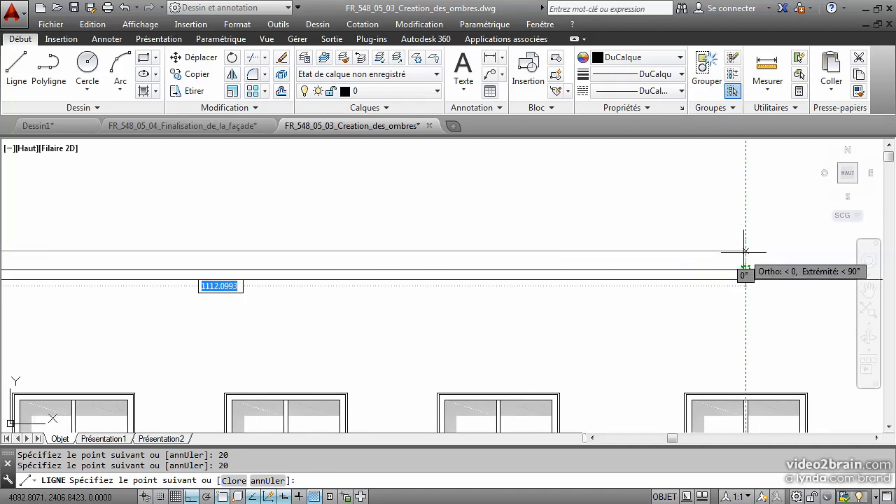
key(Return)
Mirror the six left-hand cornice lines about the facade's vertical centre axis, keeping the source lines.
scroll(476, 200, down, 4)
middle_drag(476, 200, 547, 190)
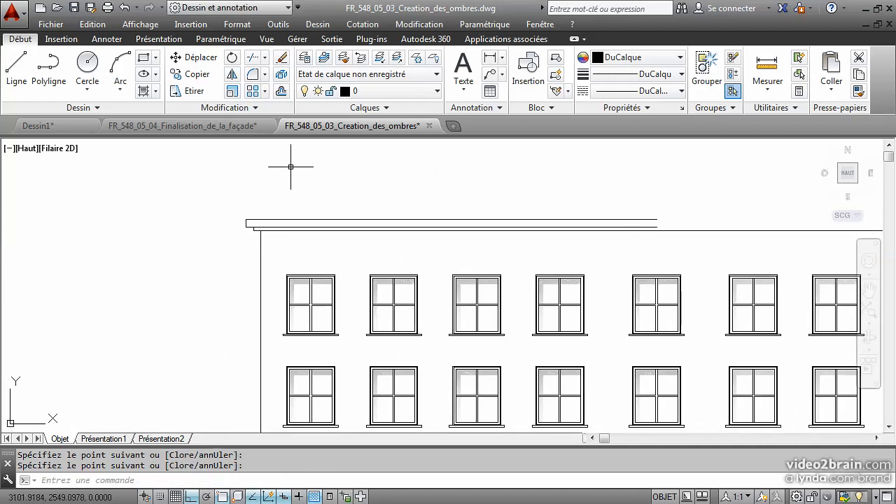
click(231, 74)
scroll(217, 188, up, 2)
click(276, 222)
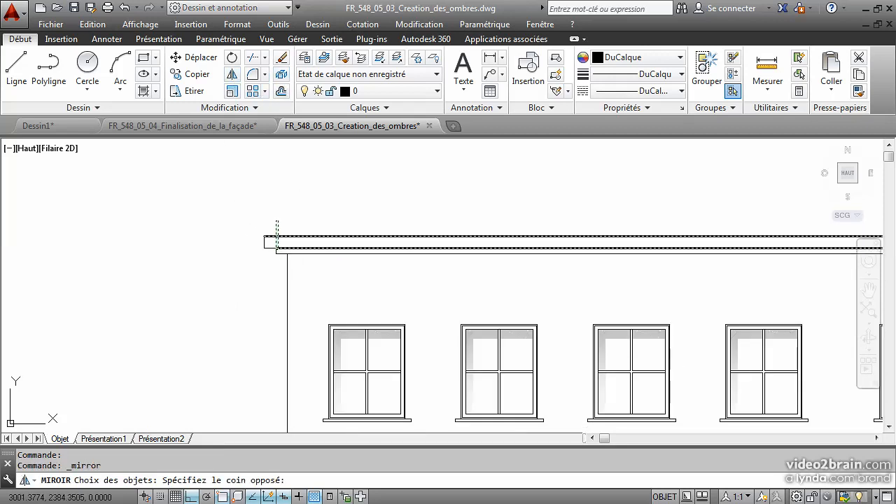
click(264, 273)
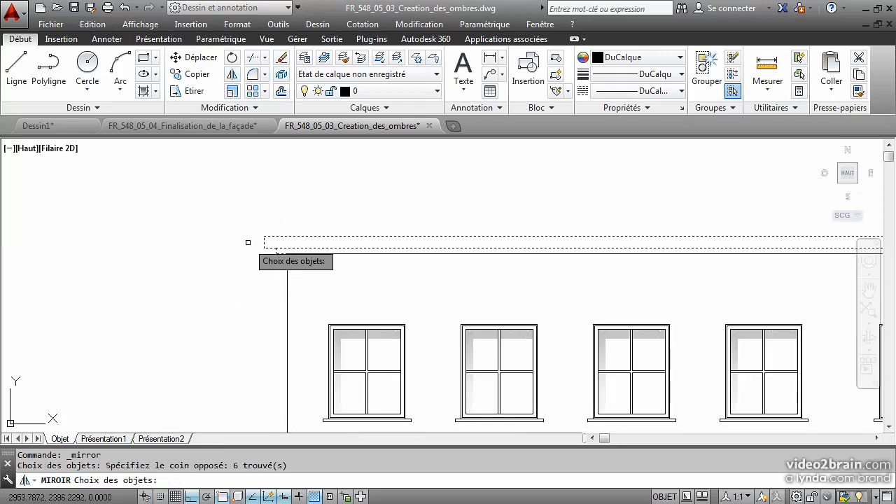
key(Return)
middle_drag(639, 187, 150, 194)
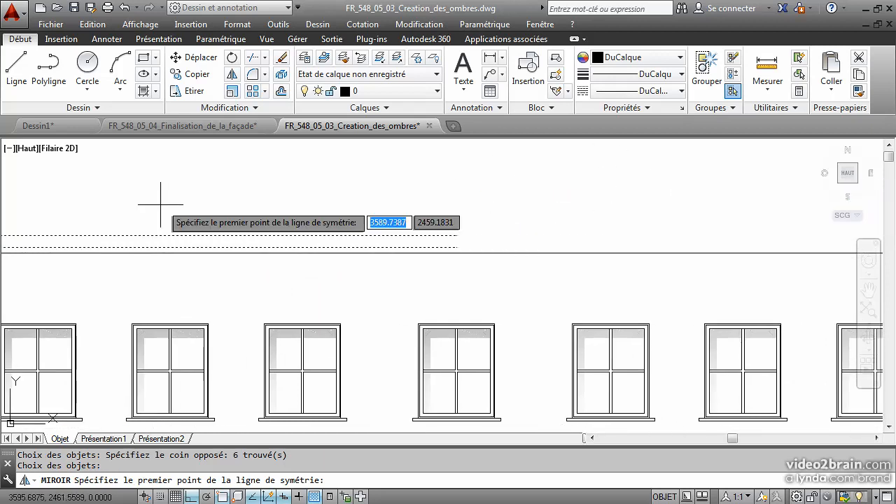
click(456, 236)
click(456, 269)
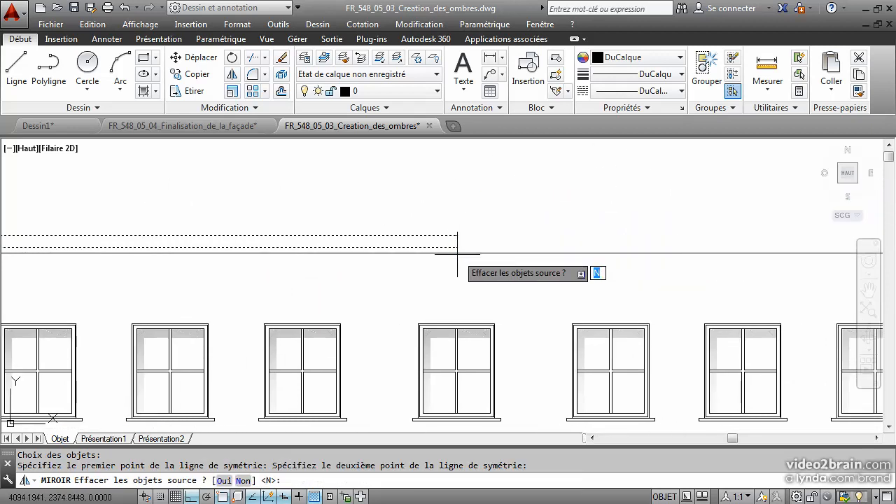
key(Return)
scroll(402, 236, down, 4)
mouse_move(424, 200)
middle_down()
mouse_move(430, 190)
mouse_move(463, 205)
mouse_move(479, 195)
middle_up()
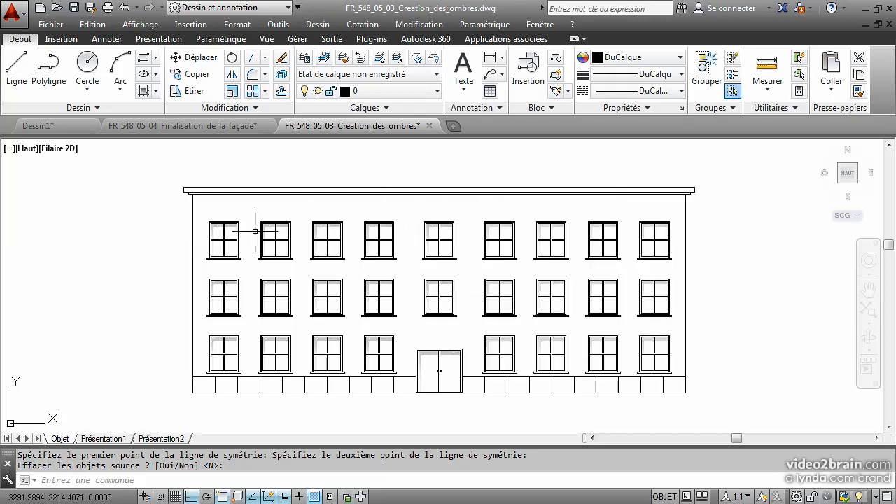
scroll(254, 231, up, 2)
scroll(458, 239, down, 2)
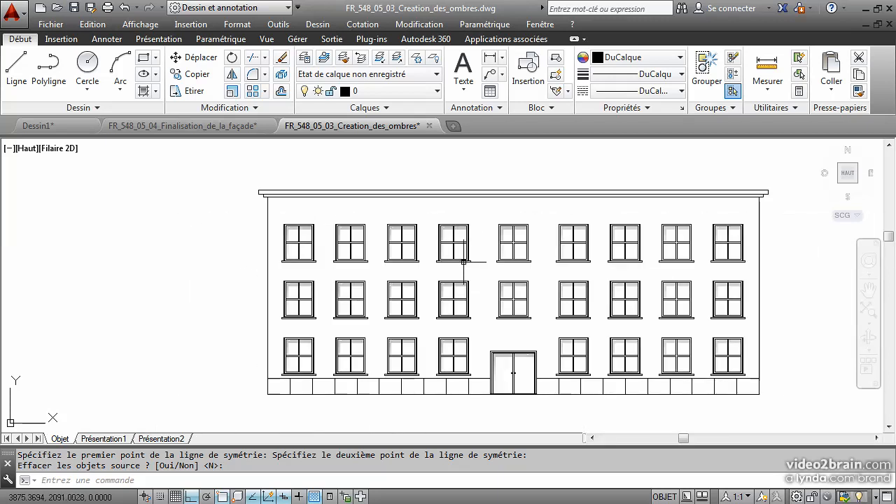
scroll(176, 316, up, 2)
mouse_move(194, 325)
middle_down()
mouse_move(124, 282)
mouse_move(21, 292)
mouse_move(2, 301)
mouse_move(11, 308)
middle_up()
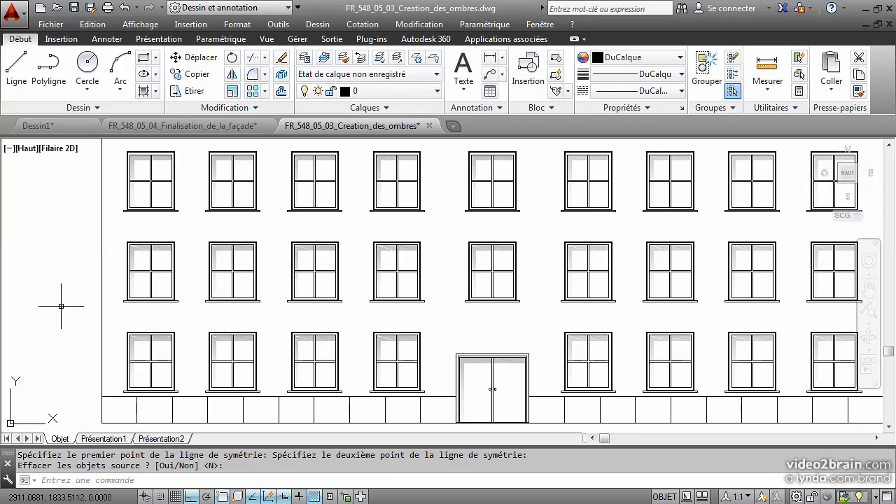
scroll(61, 306, down, 2)
middle_drag(52, 306, 144, 313)
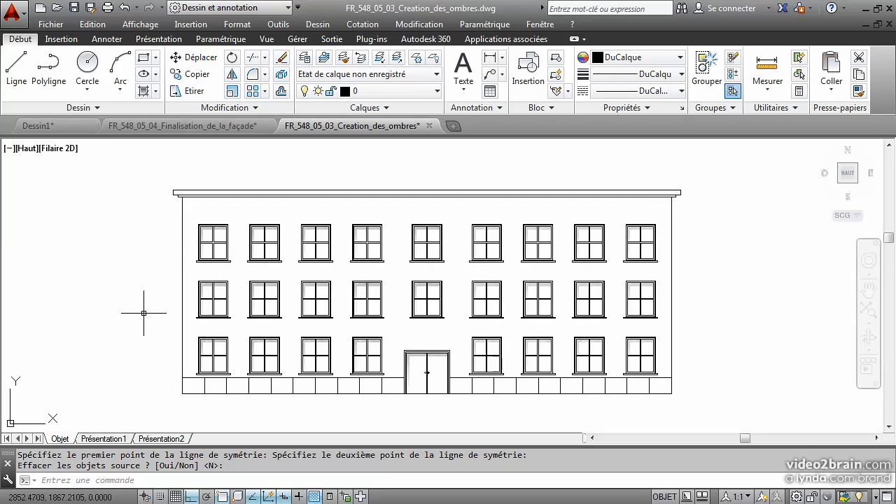